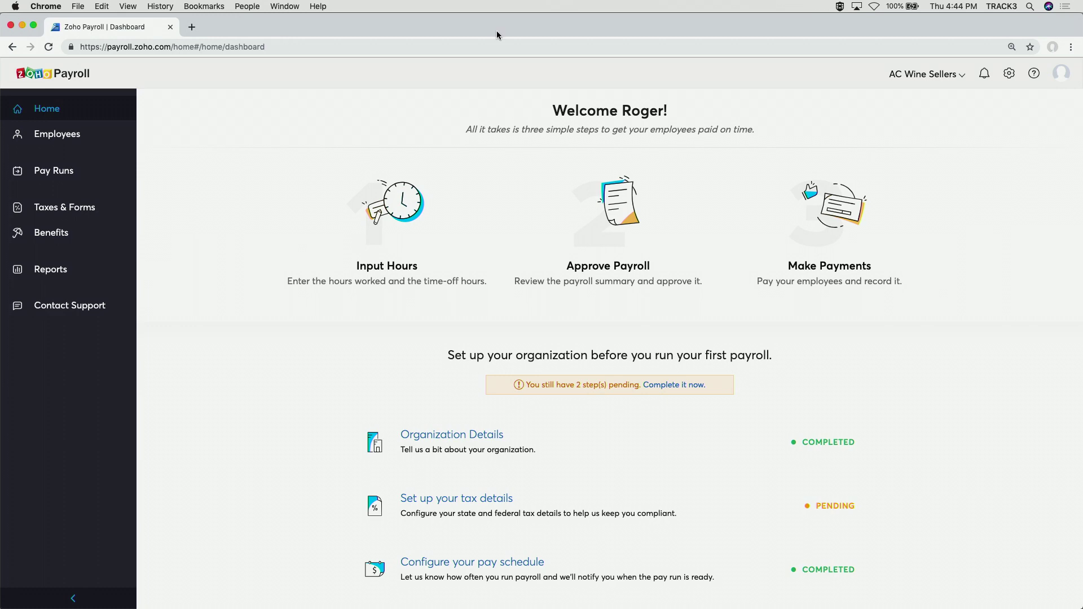
{"action": "key", "text": "super+equal"}
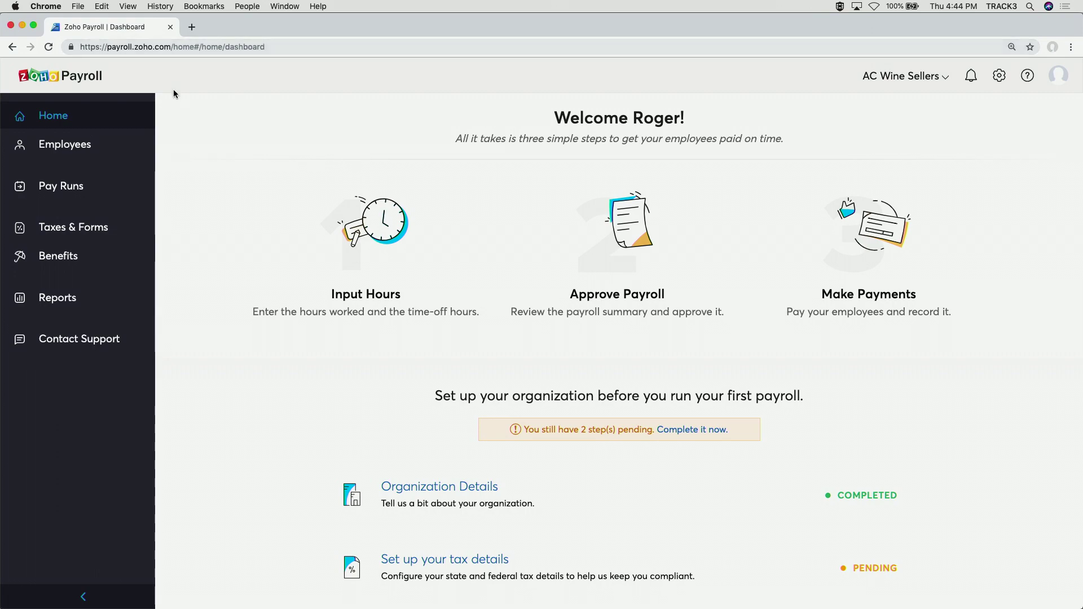
{"action": "scroll", "coordinate": [207, 184], "scroll_direction": "down", "scroll_amount": 3}
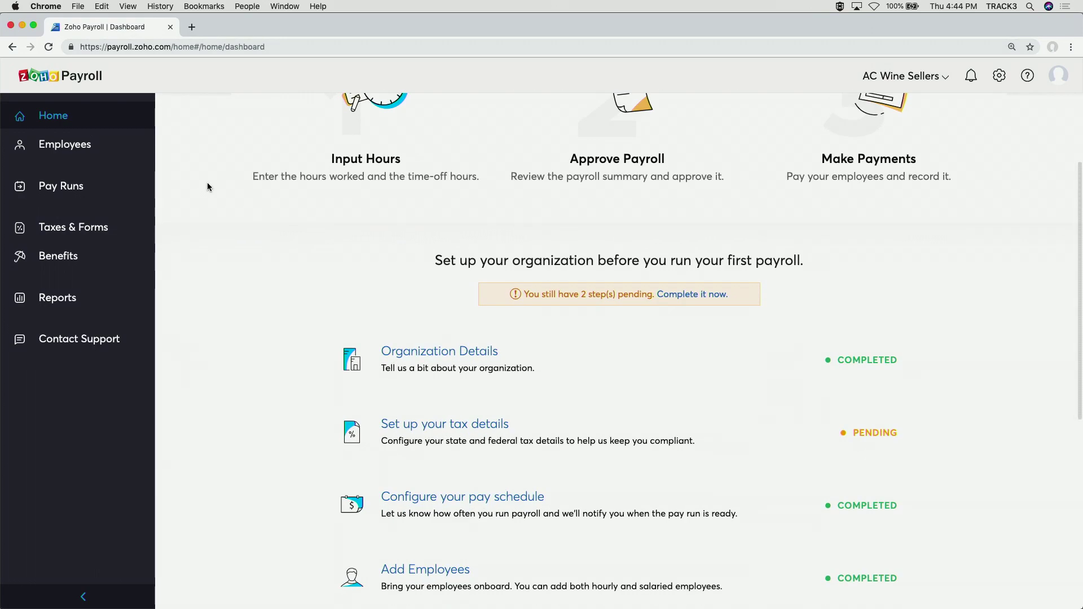
{"action": "scroll", "coordinate": [207, 187], "scroll_direction": "down", "scroll_amount": 2}
{"action": "scroll", "coordinate": [208, 188], "scroll_direction": "down", "scroll_amount": 2}
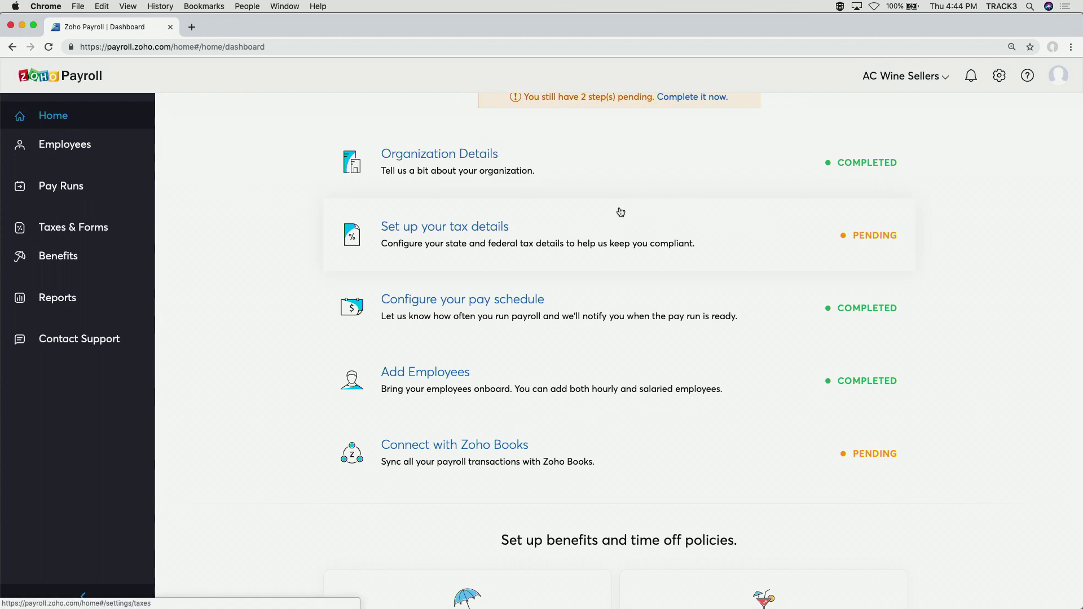
{"action": "left_click", "coordinate": [504, 232]}
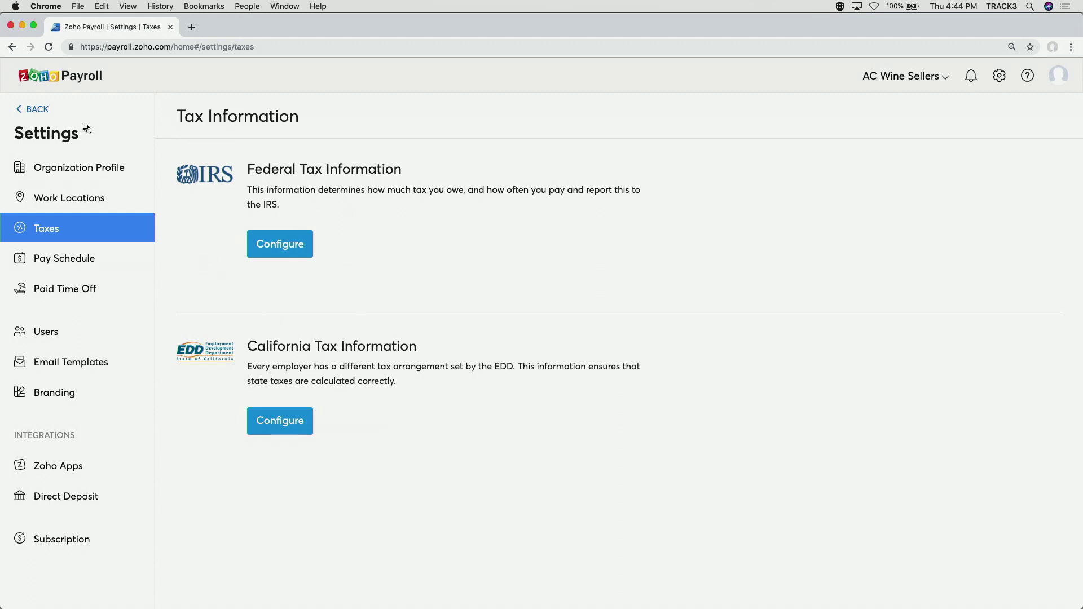
{"action": "left_click", "coordinate": [34, 110]}
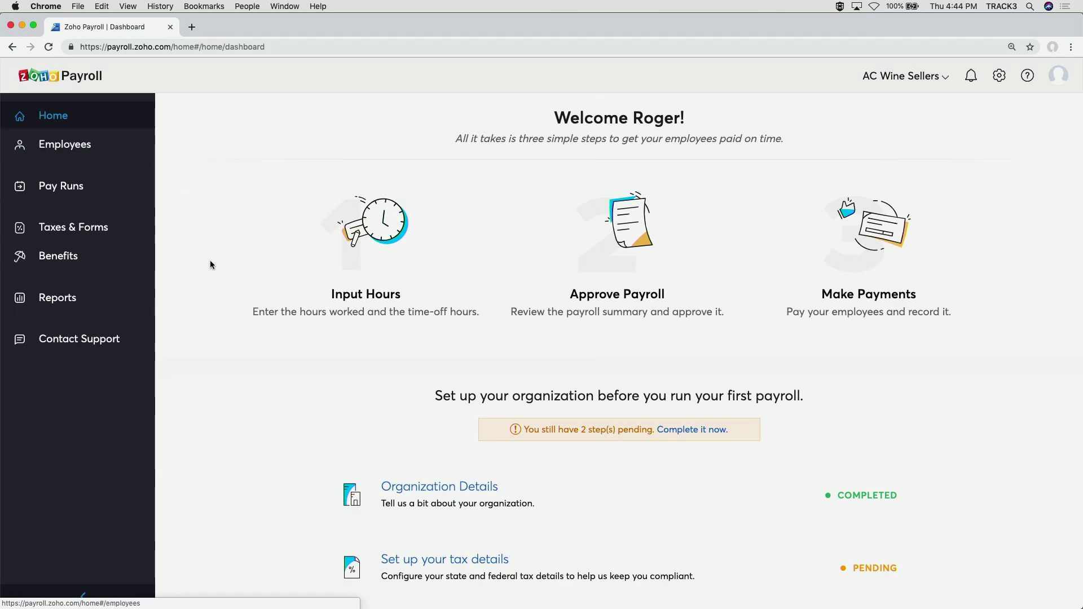
{"action": "scroll", "coordinate": [210, 264], "scroll_direction": "down", "scroll_amount": 5}
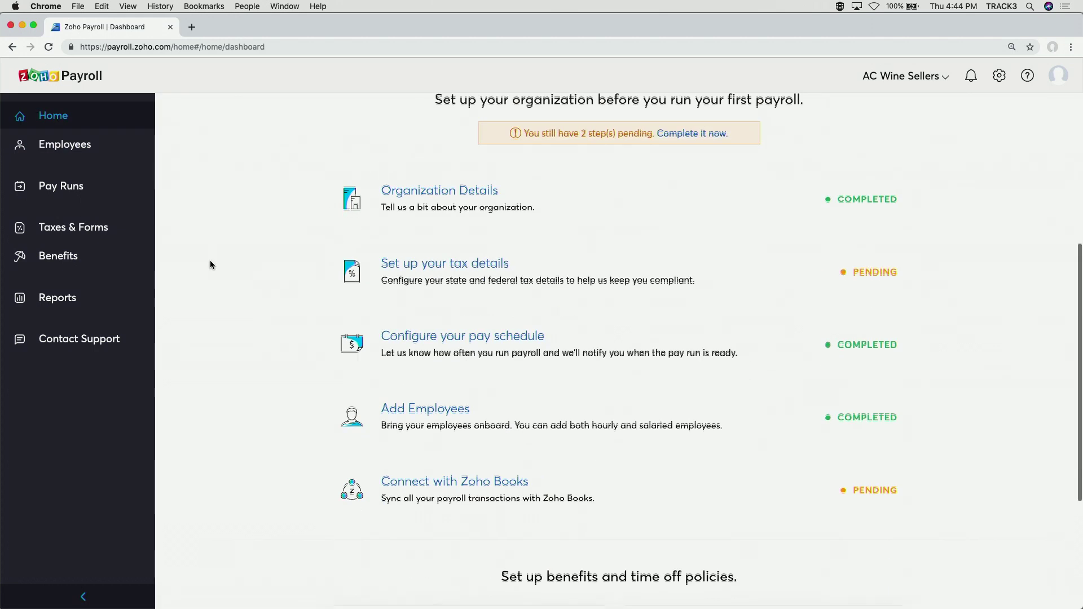
{"action": "left_click", "coordinate": [439, 210]}
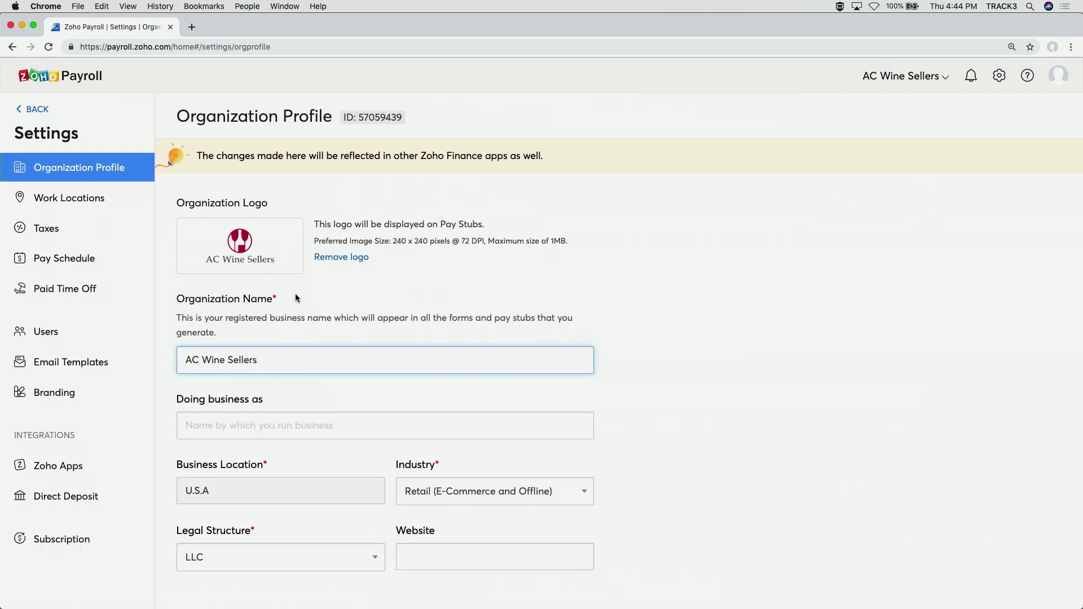
{"action": "scroll", "coordinate": [296, 296], "scroll_direction": "down", "scroll_amount": 3}
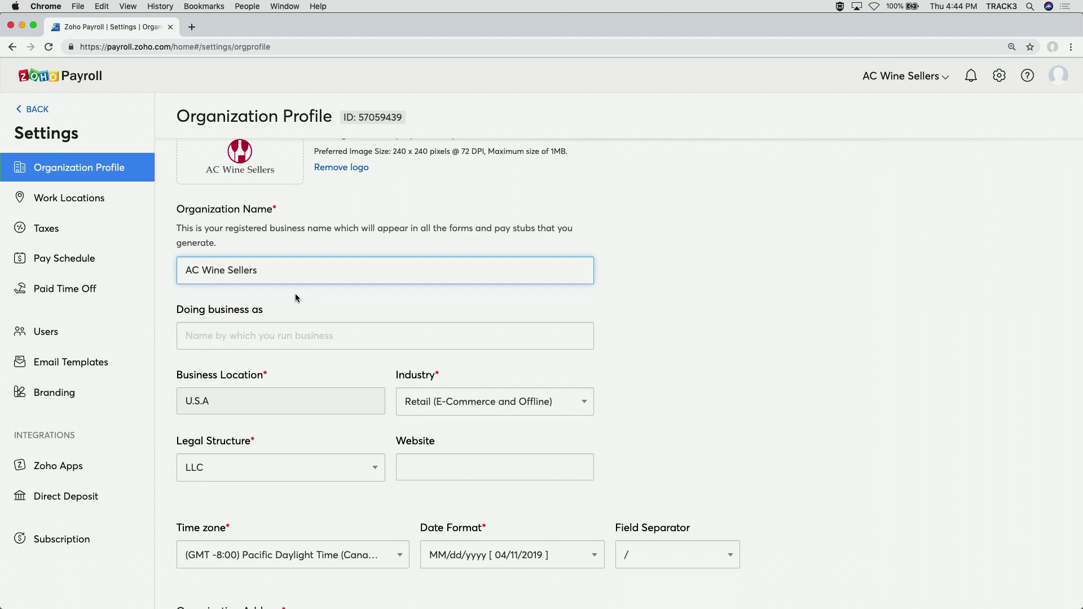
{"action": "scroll", "coordinate": [295, 294], "scroll_direction": "down", "scroll_amount": 8}
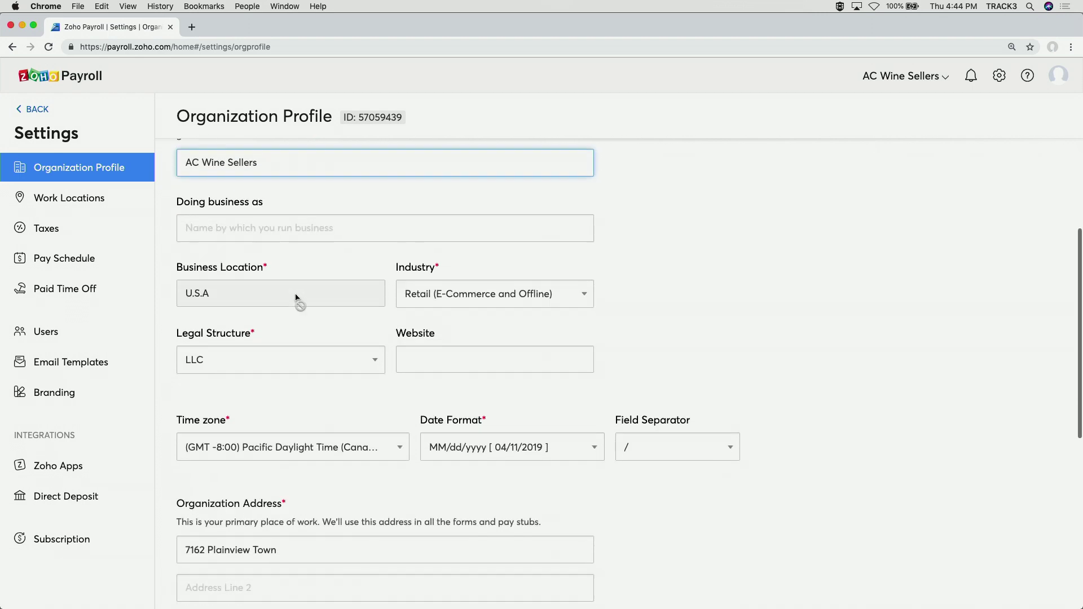
{"action": "scroll", "coordinate": [274, 282], "scroll_direction": "down", "scroll_amount": 7}
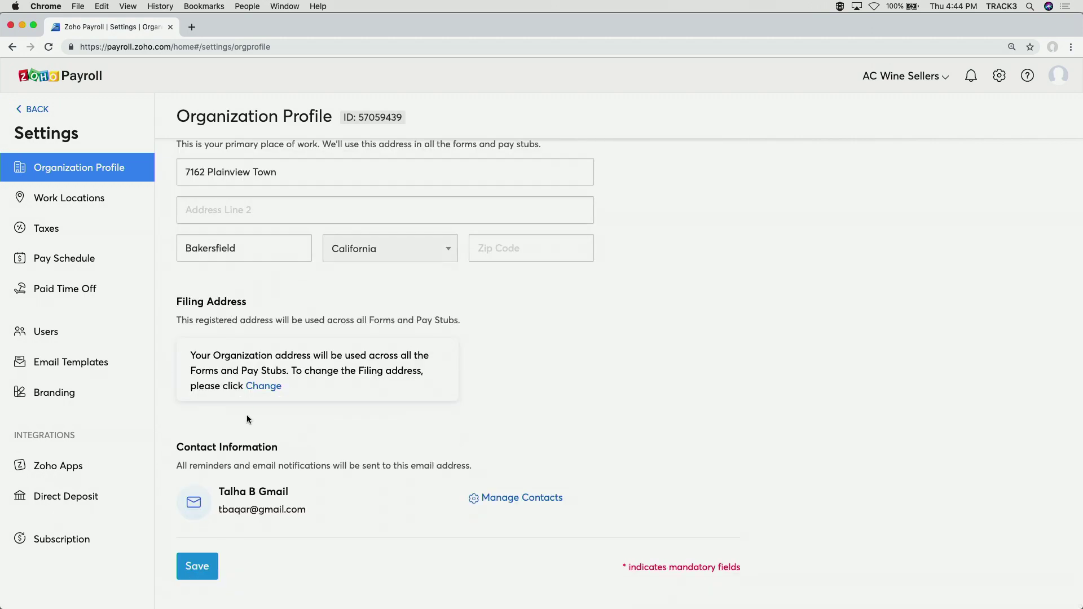
{"action": "scroll", "coordinate": [246, 414], "scroll_direction": "up", "scroll_amount": 20}
{"action": "left_click", "coordinate": [35, 109]}
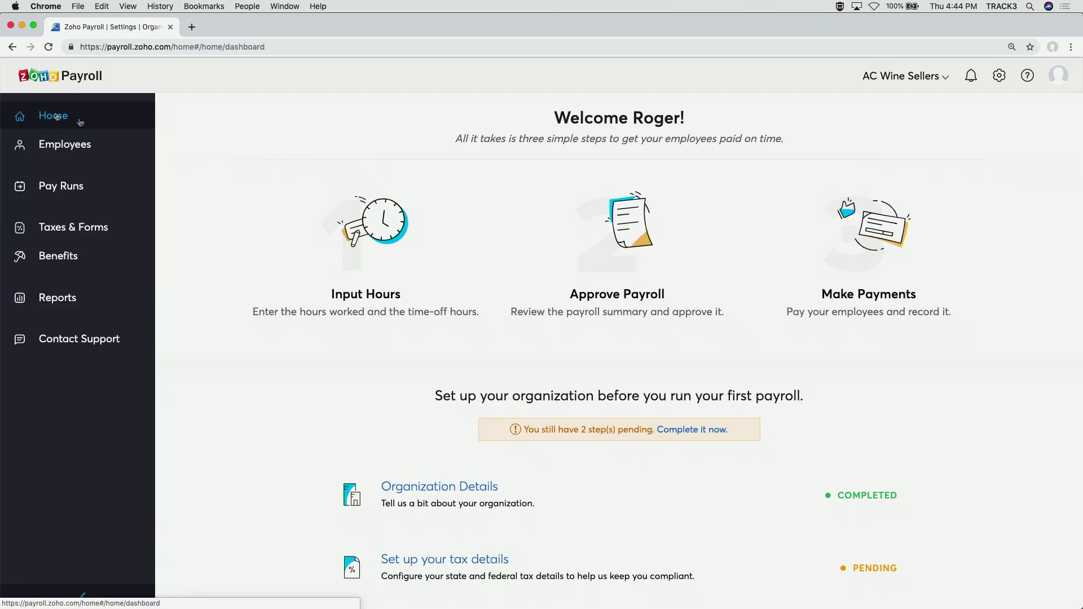
{"action": "scroll", "coordinate": [299, 278], "scroll_direction": "down", "scroll_amount": 5}
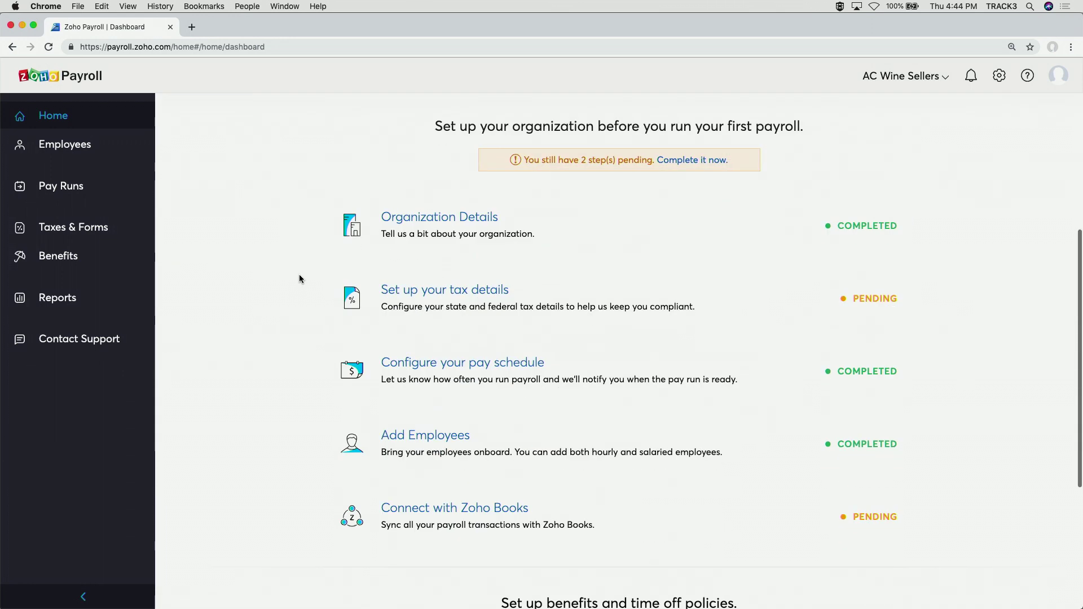
{"action": "left_click", "coordinate": [455, 375]}
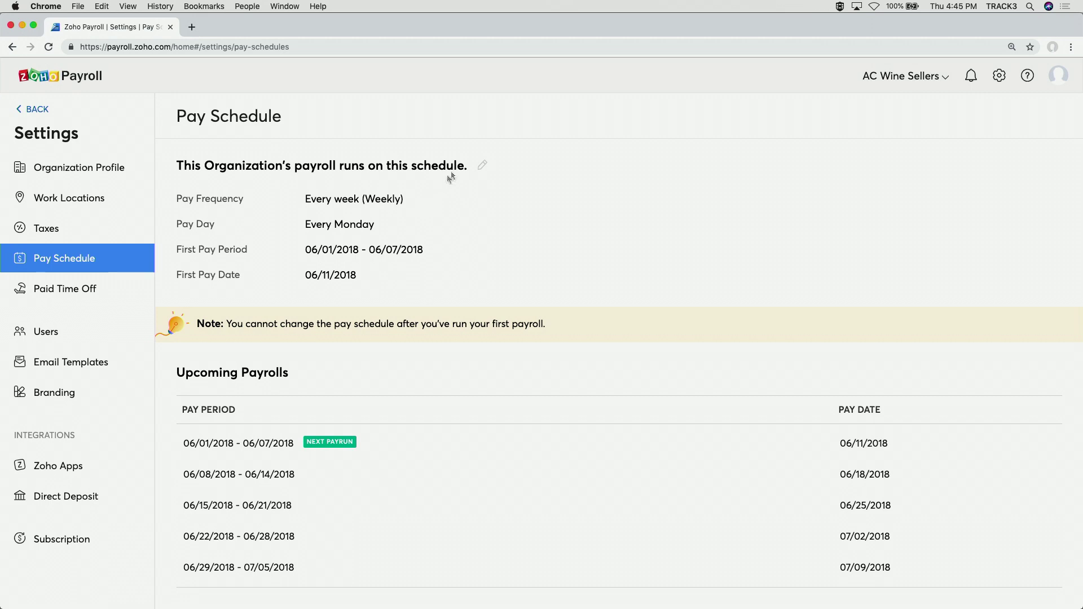
{"action": "left_click", "coordinate": [482, 165]}
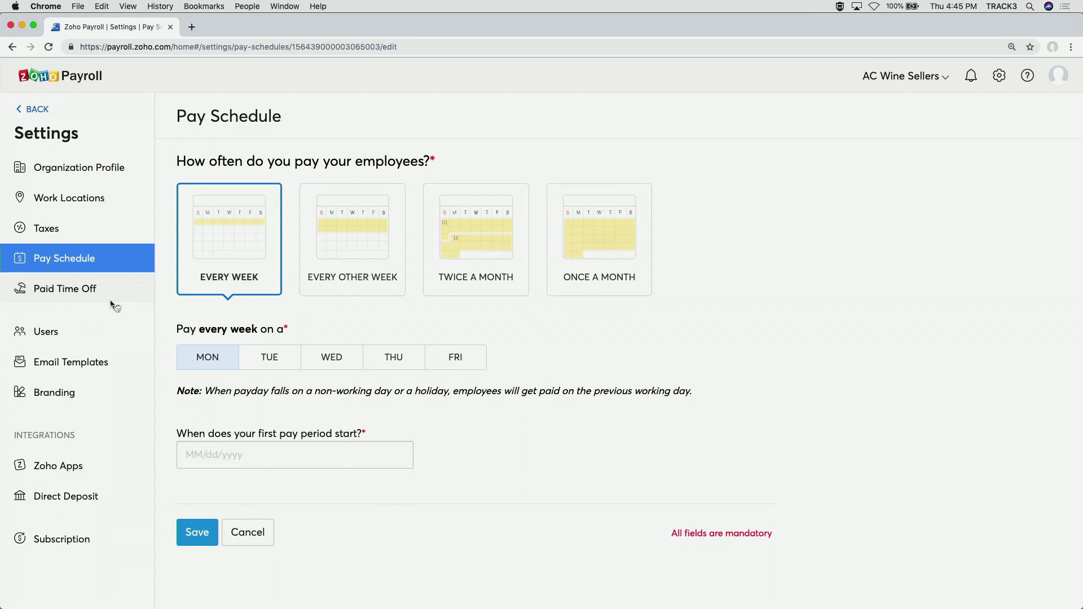
{"action": "left_click", "coordinate": [32, 109]}
Step: View the active employees list and back out of the Import Employees screen
{"action": "scroll", "coordinate": [285, 226], "scroll_direction": "down", "scroll_amount": 5}
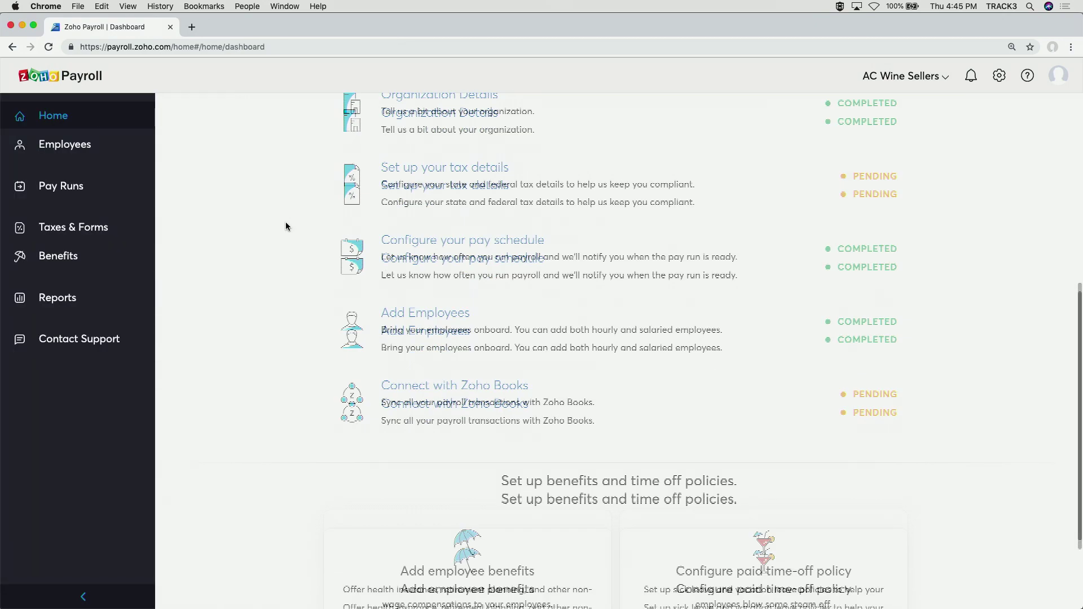
{"action": "scroll", "coordinate": [443, 273], "scroll_direction": "up", "scroll_amount": 2}
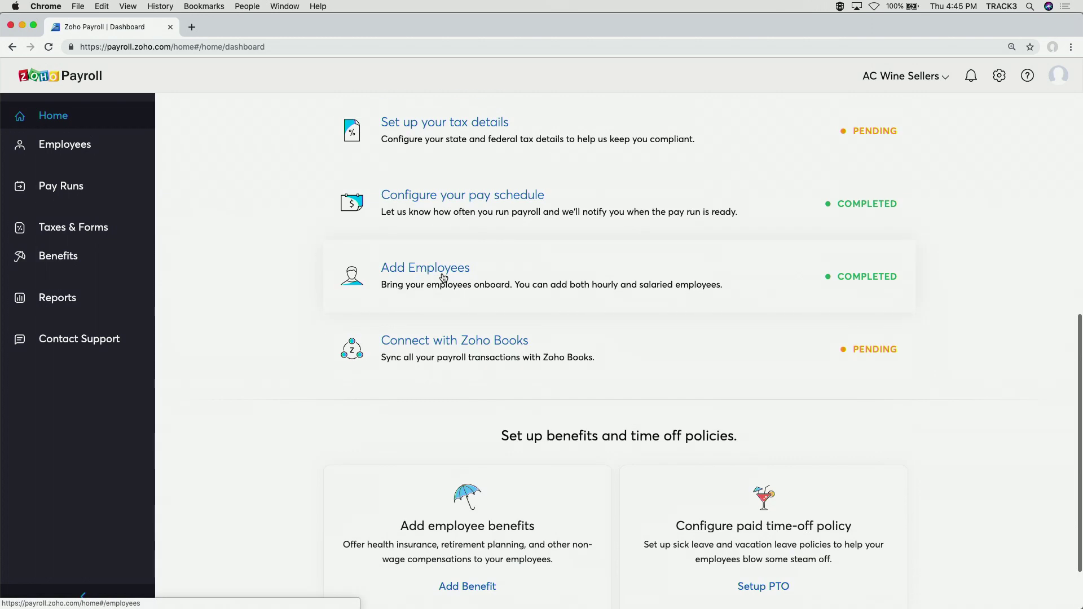
{"action": "left_click", "coordinate": [443, 276]}
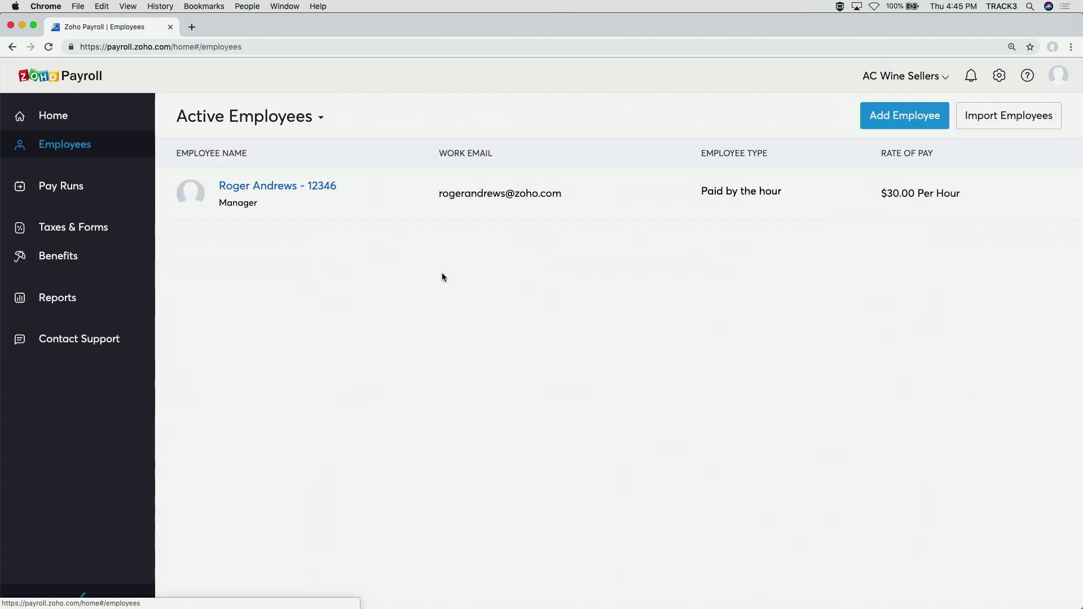
{"action": "left_click", "coordinate": [1002, 127]}
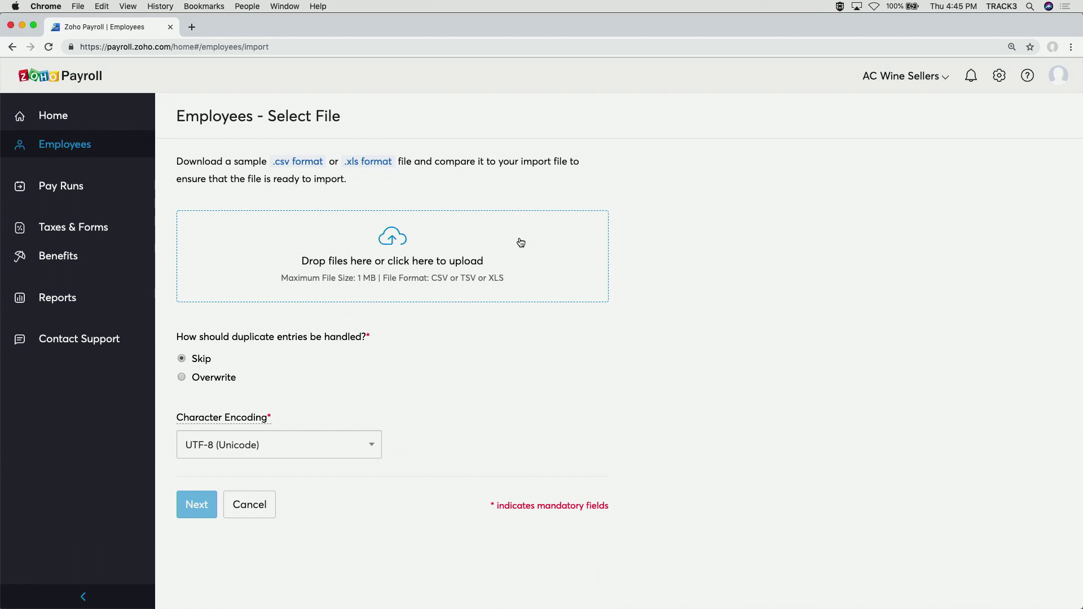
{"action": "left_click", "coordinate": [255, 515]}
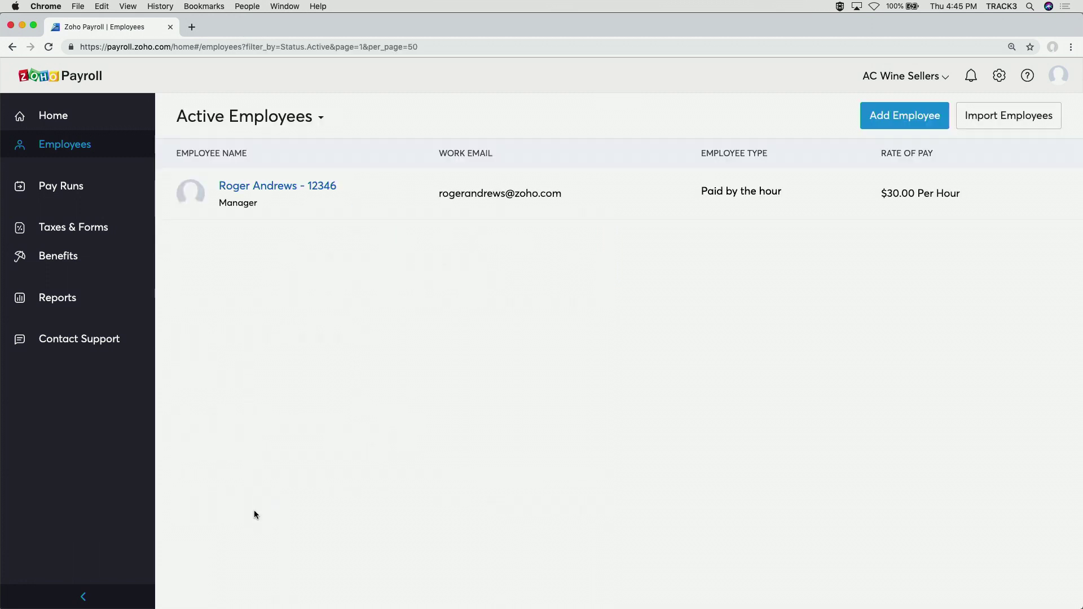
Step: Bring up a blank Add Employee form, look it over, then head for the dashboard
{"action": "left_click", "coordinate": [892, 117]}
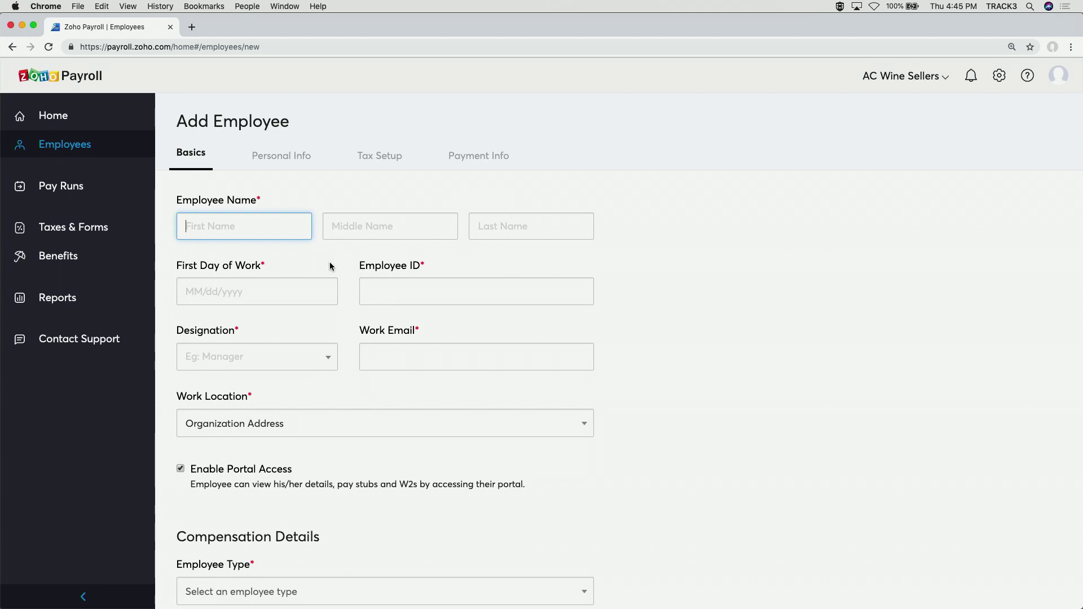
{"action": "scroll", "coordinate": [329, 264], "scroll_direction": "down", "scroll_amount": 5}
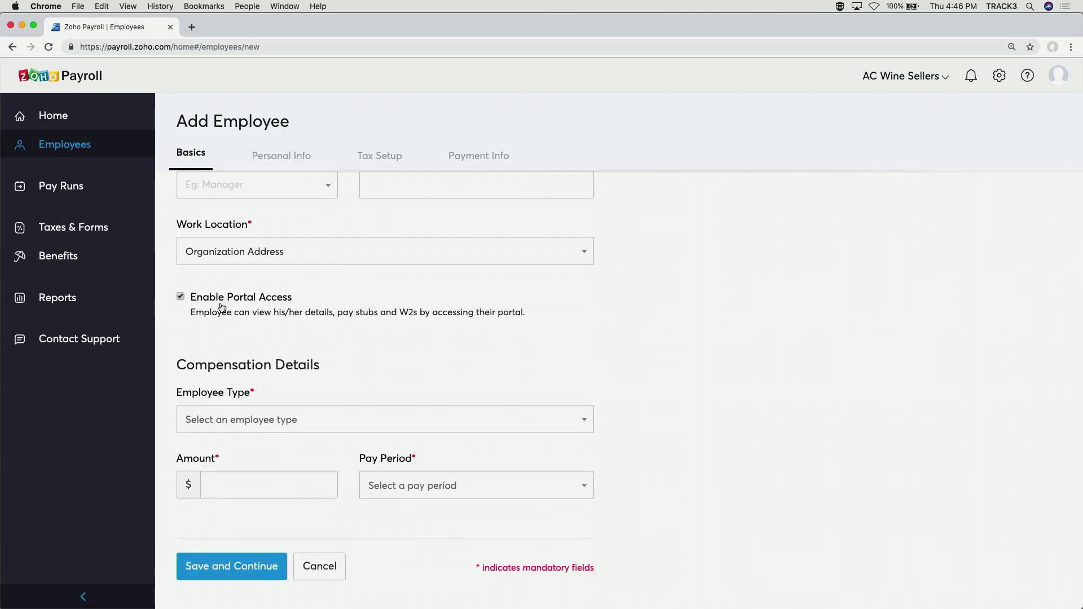
{"action": "scroll", "coordinate": [268, 416], "scroll_direction": "up", "scroll_amount": 5}
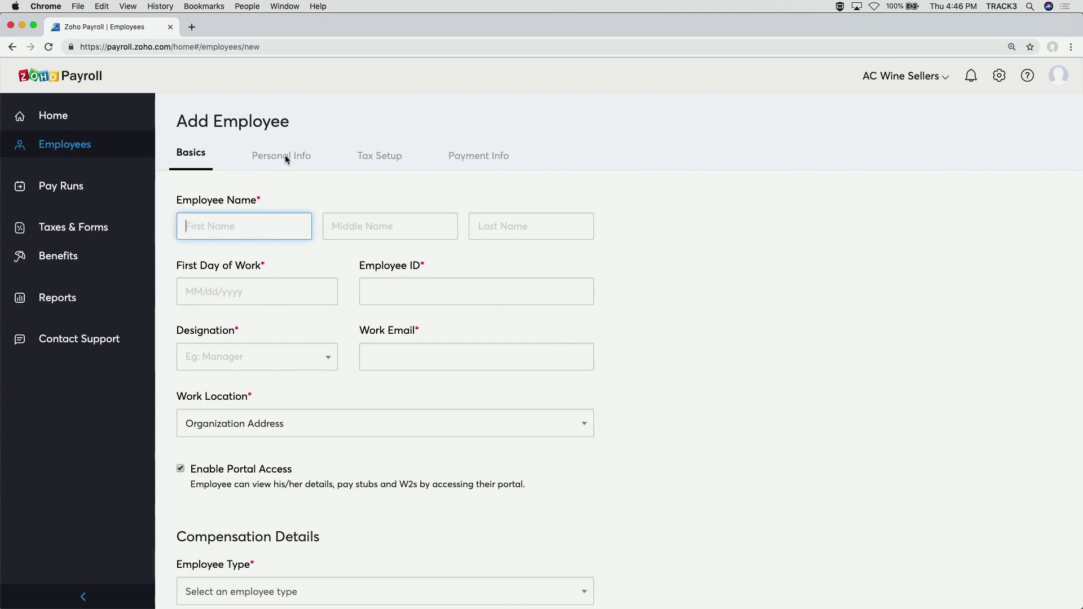
{"action": "left_click", "coordinate": [75, 123]}
Step: Discard the unsaved employee form and browse work locations, tax information, pay schedule and paid time off settings
{"action": "left_click", "coordinate": [510, 149]}
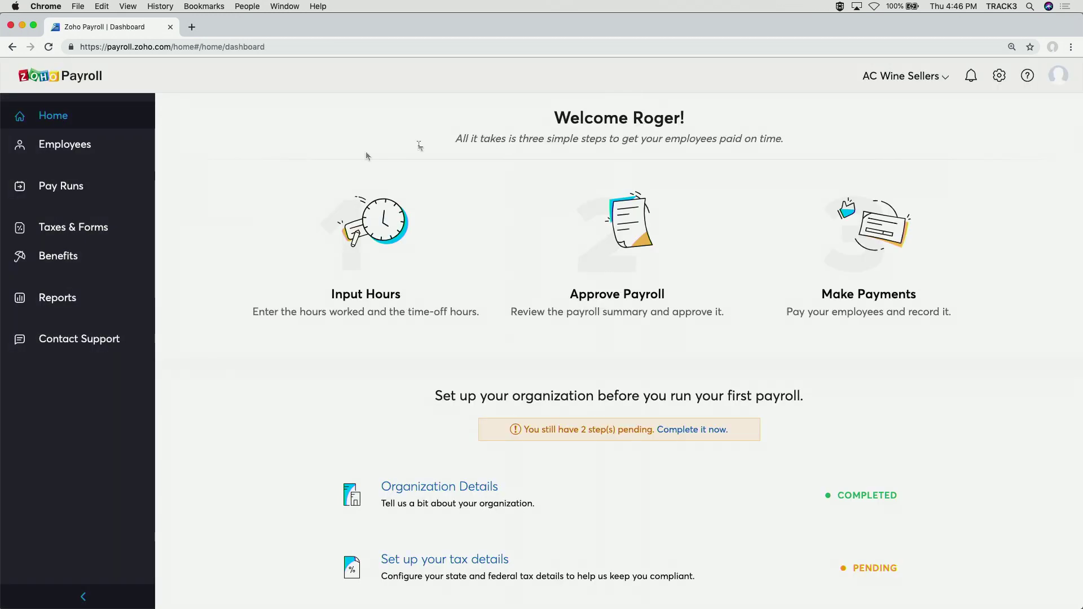
{"action": "left_click", "coordinate": [998, 78]}
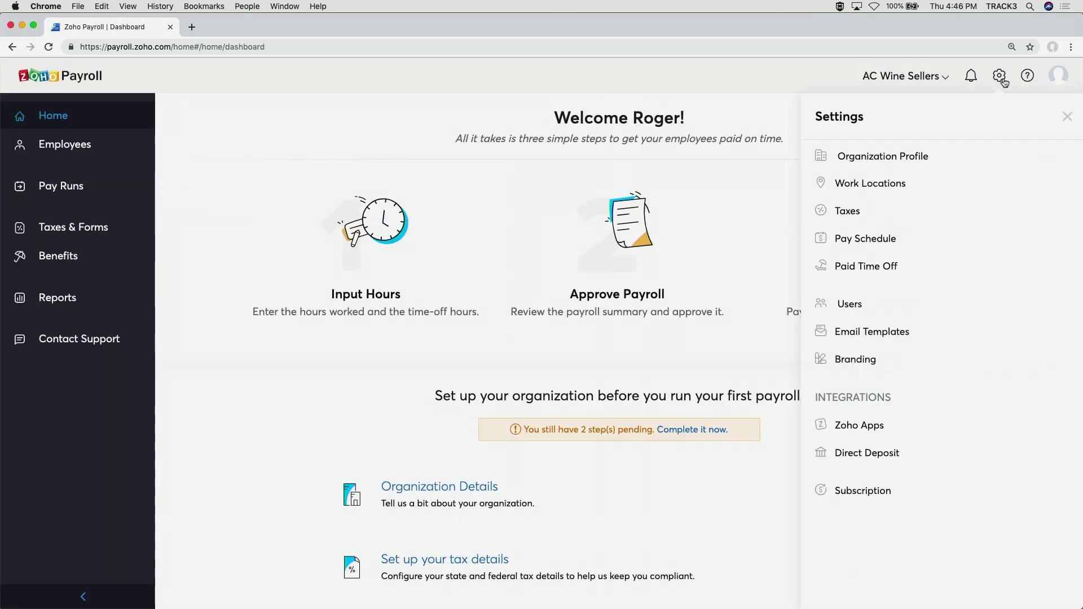
{"action": "left_click", "coordinate": [851, 189]}
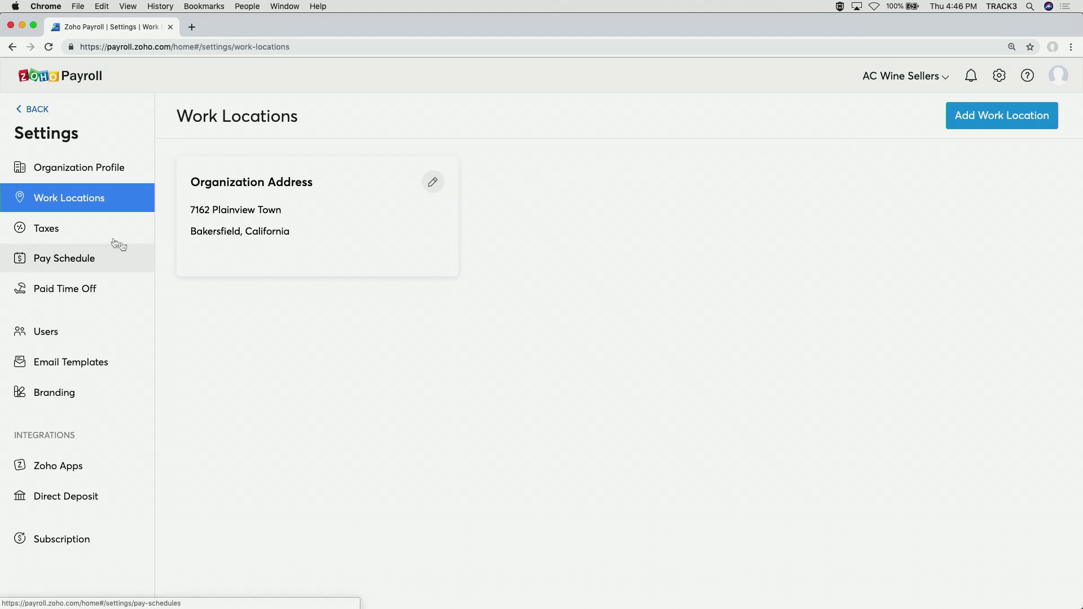
{"action": "left_click", "coordinate": [97, 238]}
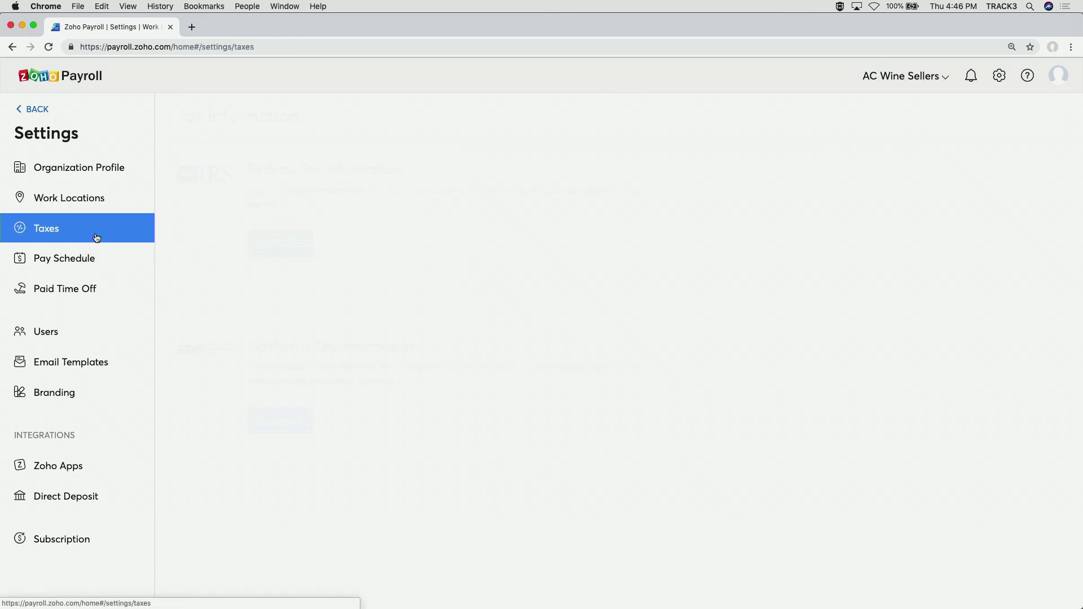
{"action": "left_click", "coordinate": [57, 258]}
{"action": "left_click", "coordinate": [58, 288]}
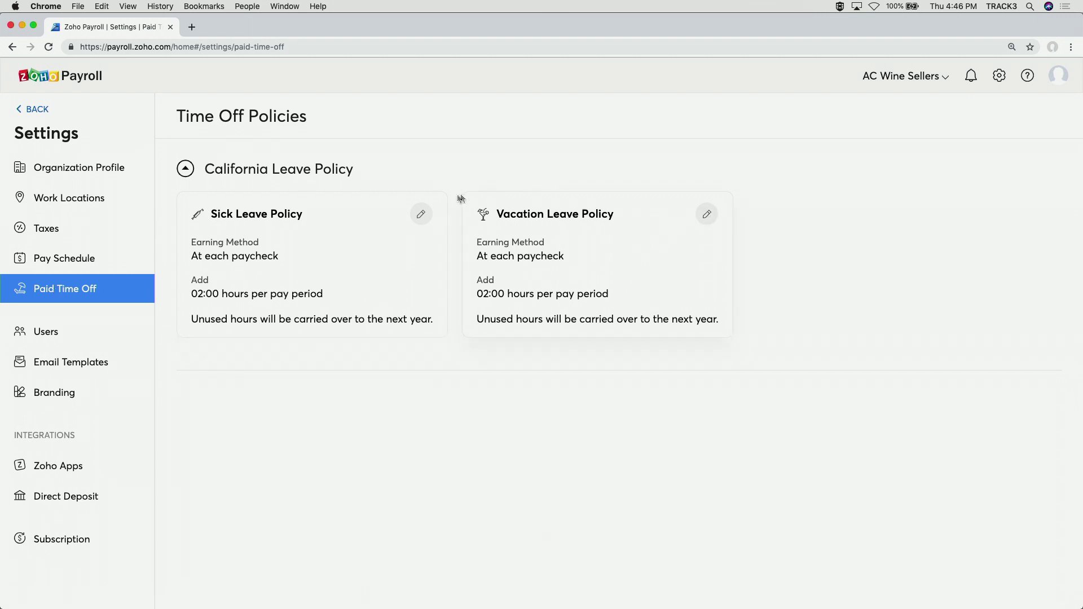
Step: Review the Users and Email Templates settings, then go back to the dashboard
{"action": "left_click", "coordinate": [90, 342]}
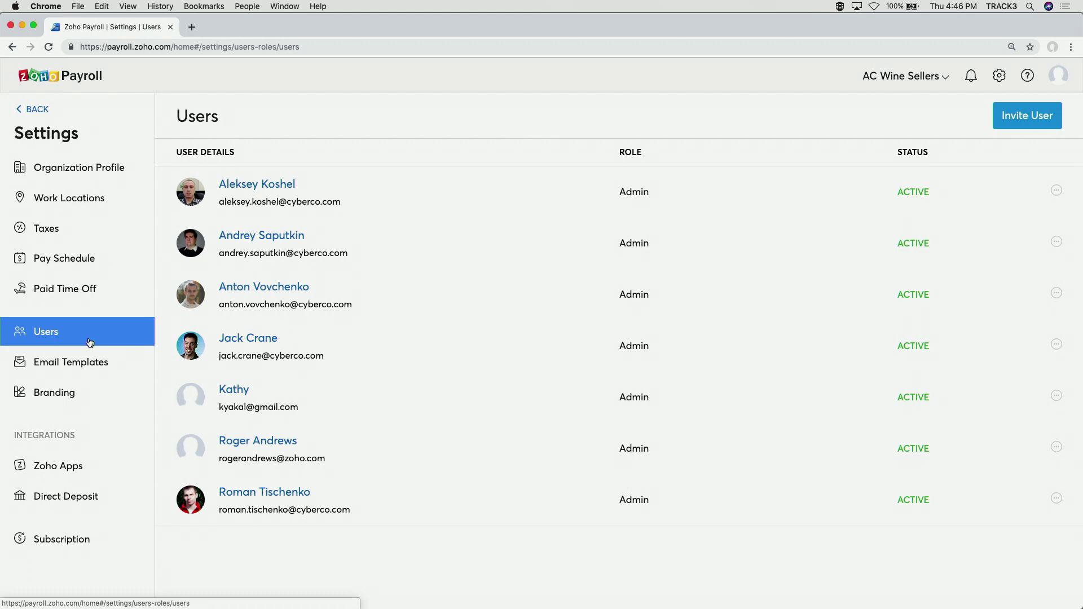
{"action": "left_click", "coordinate": [93, 361]}
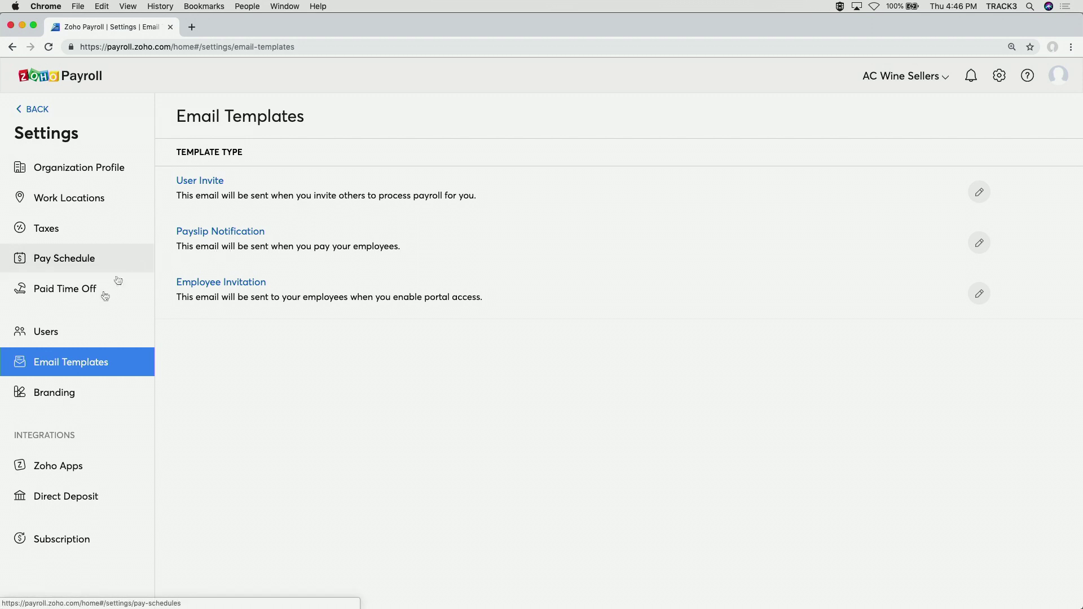
{"action": "left_click", "coordinate": [32, 110]}
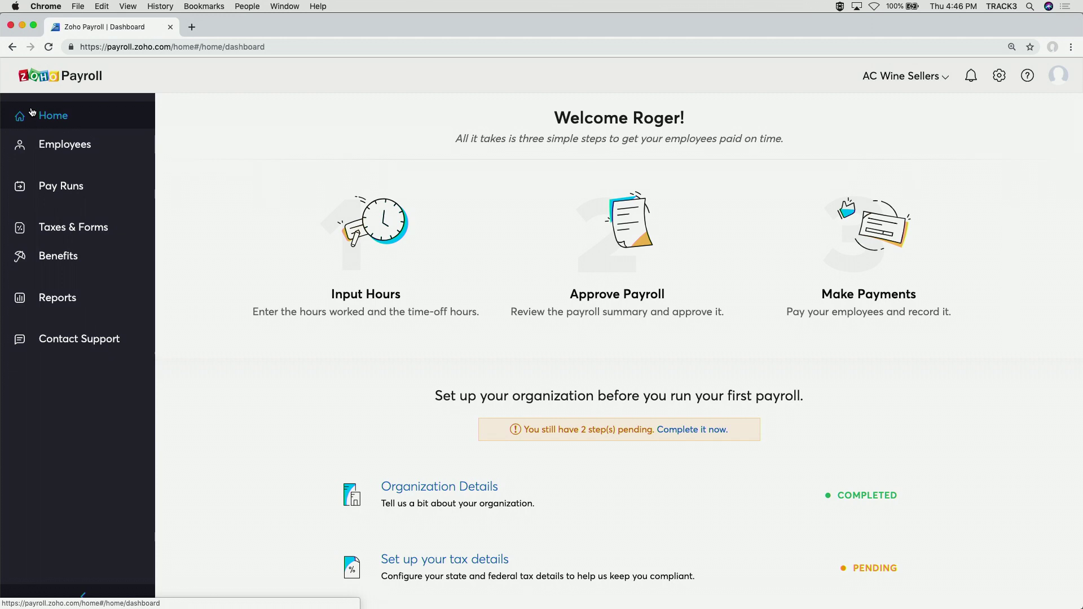
Step: Start a new benefit in Benefits, initially picking the 403(b) (Pre-tax) plan
{"action": "left_click", "coordinate": [109, 251]}
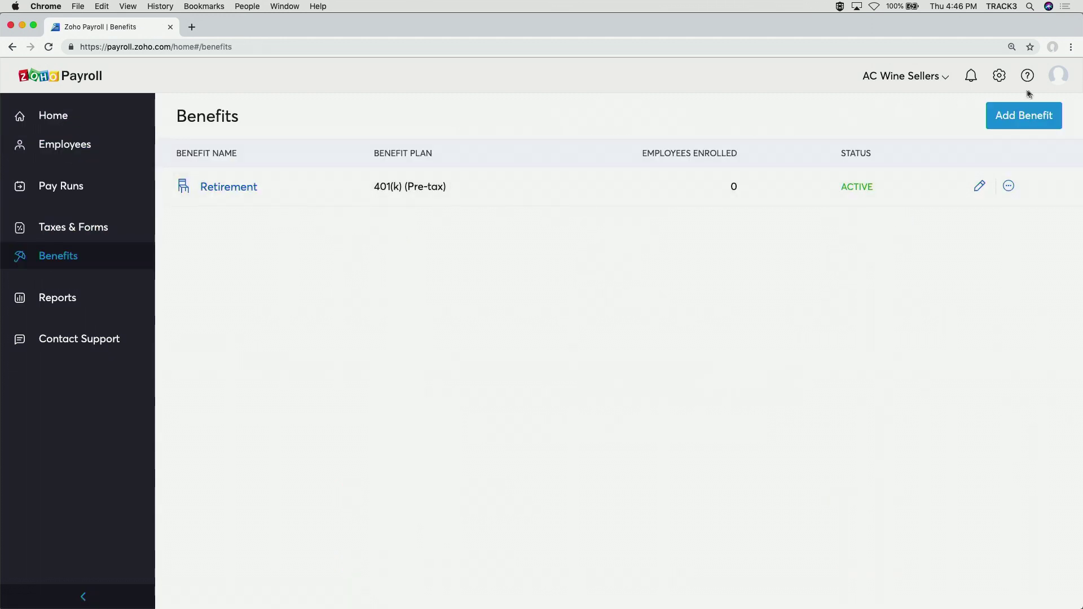
{"action": "left_click", "coordinate": [1013, 118]}
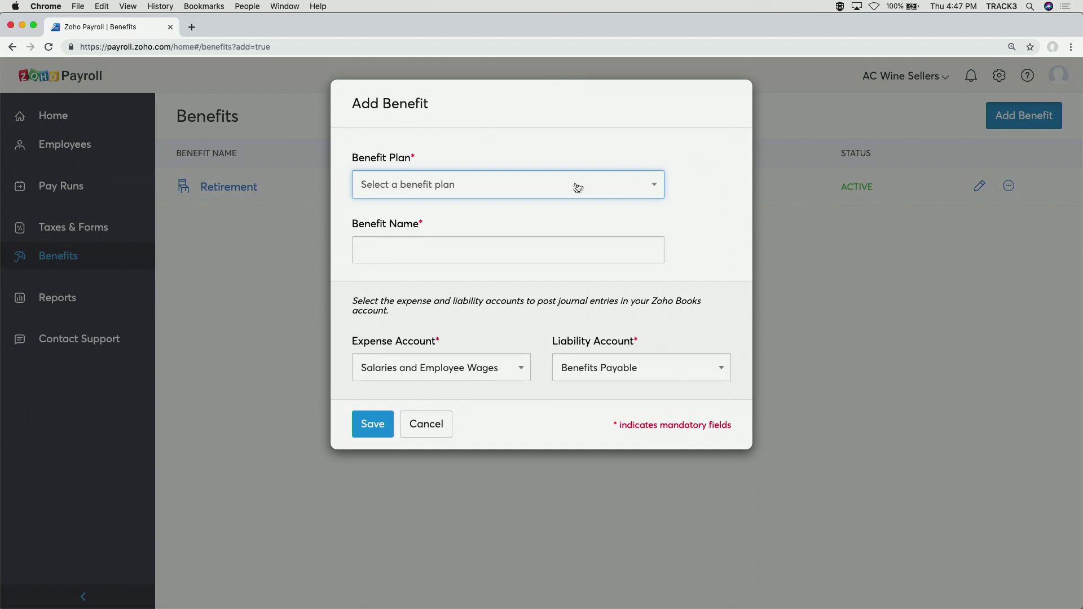
{"action": "left_click", "coordinate": [578, 187]}
{"action": "scroll", "coordinate": [521, 289], "scroll_direction": "down", "scroll_amount": 4}
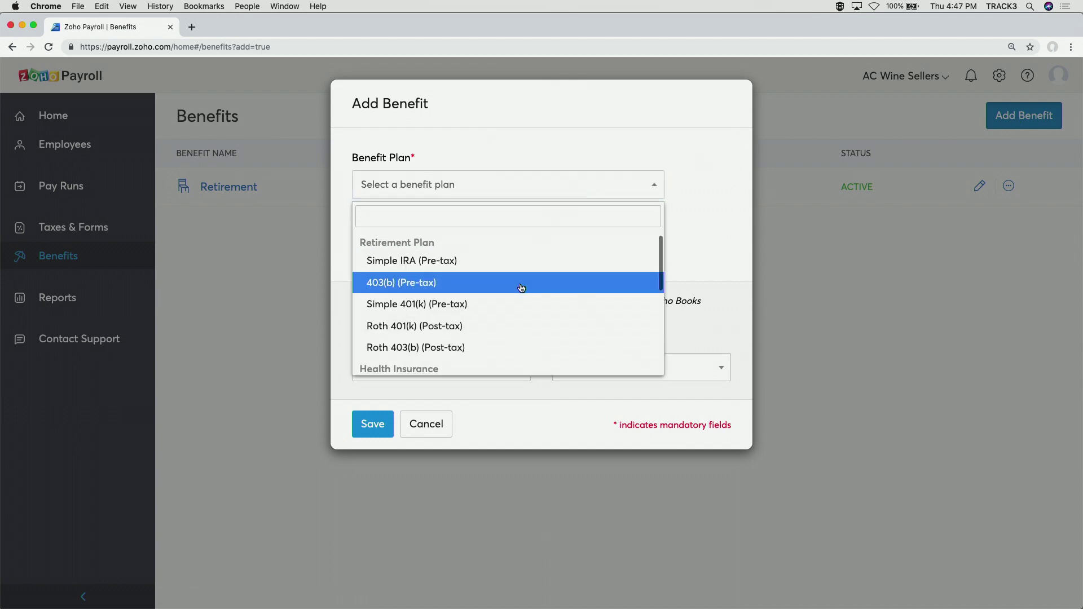
{"action": "scroll", "coordinate": [521, 288], "scroll_direction": "down", "scroll_amount": 3}
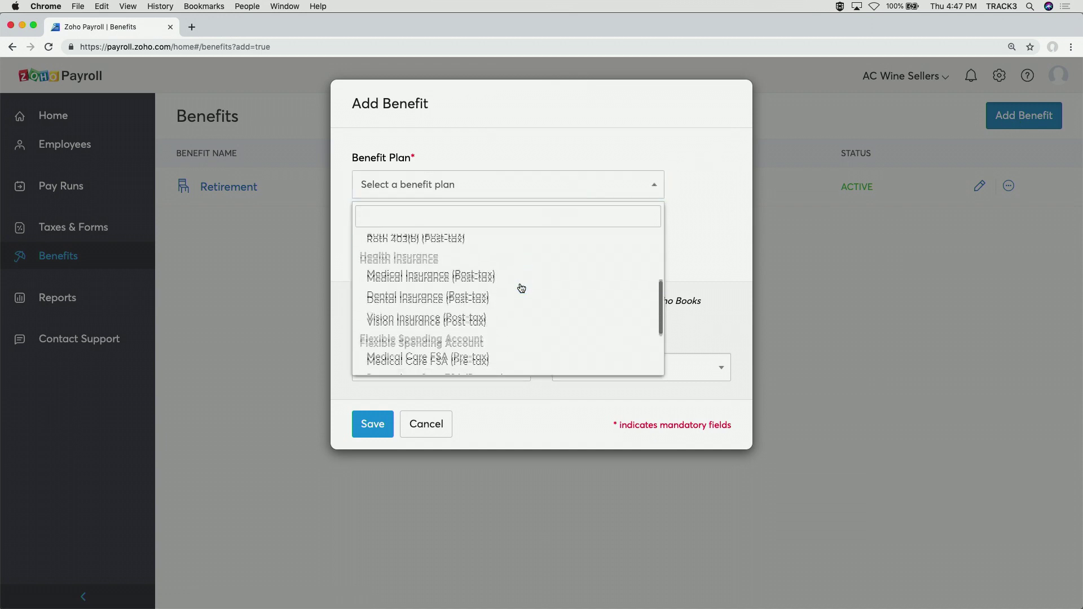
{"action": "scroll", "coordinate": [521, 288], "scroll_direction": "up", "scroll_amount": 3}
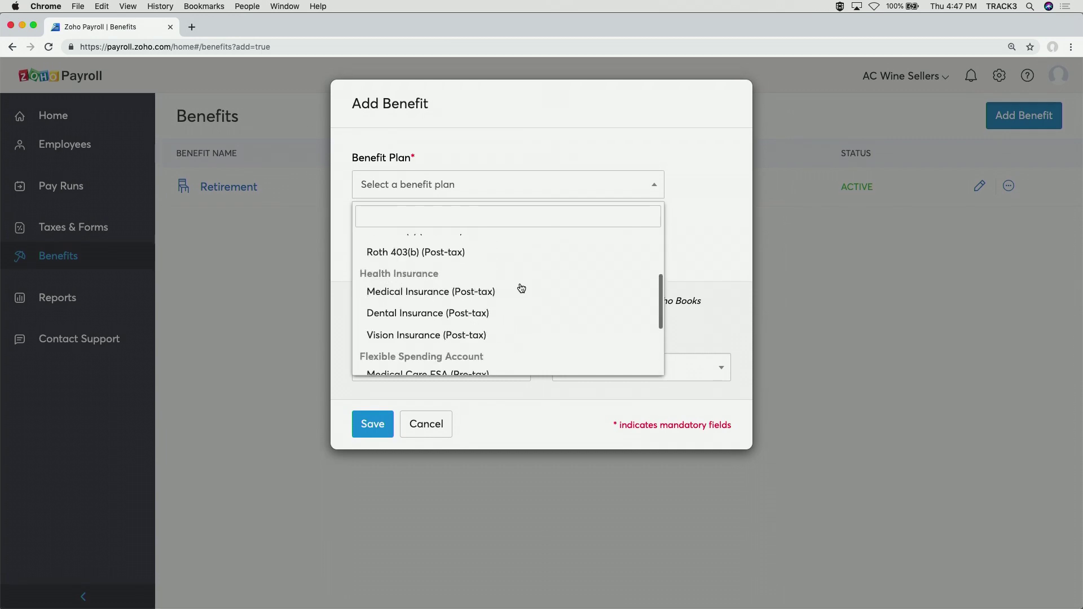
{"action": "scroll", "coordinate": [517, 273], "scroll_direction": "up", "scroll_amount": 4}
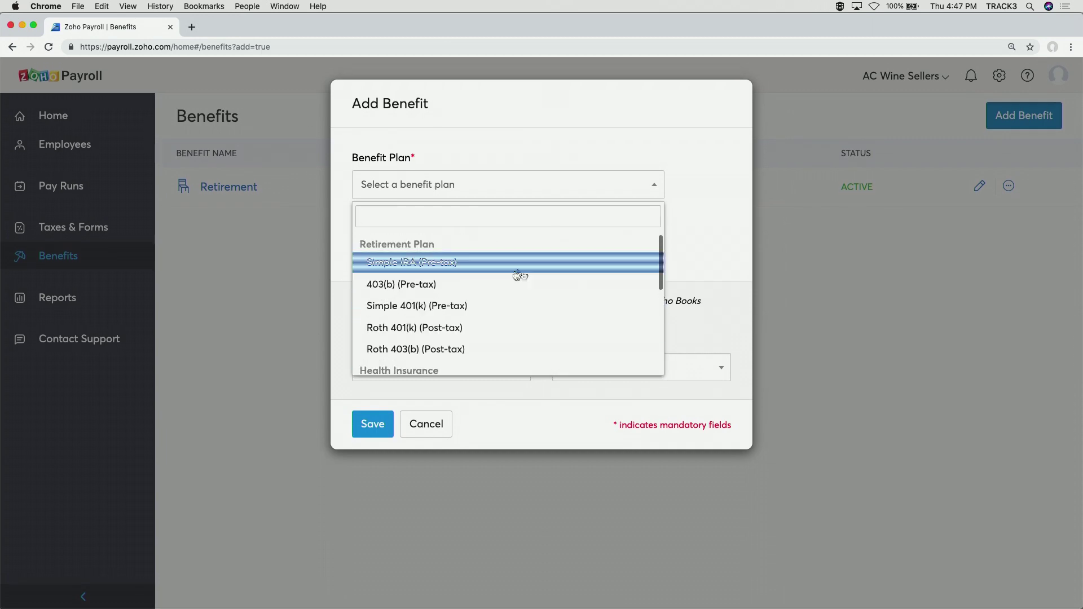
{"action": "left_click", "coordinate": [508, 280]}
Step: Switch the plan to Simple IRA (Pre-tax), name it 'Retirement IRA', and save
{"action": "left_click", "coordinate": [471, 248]}
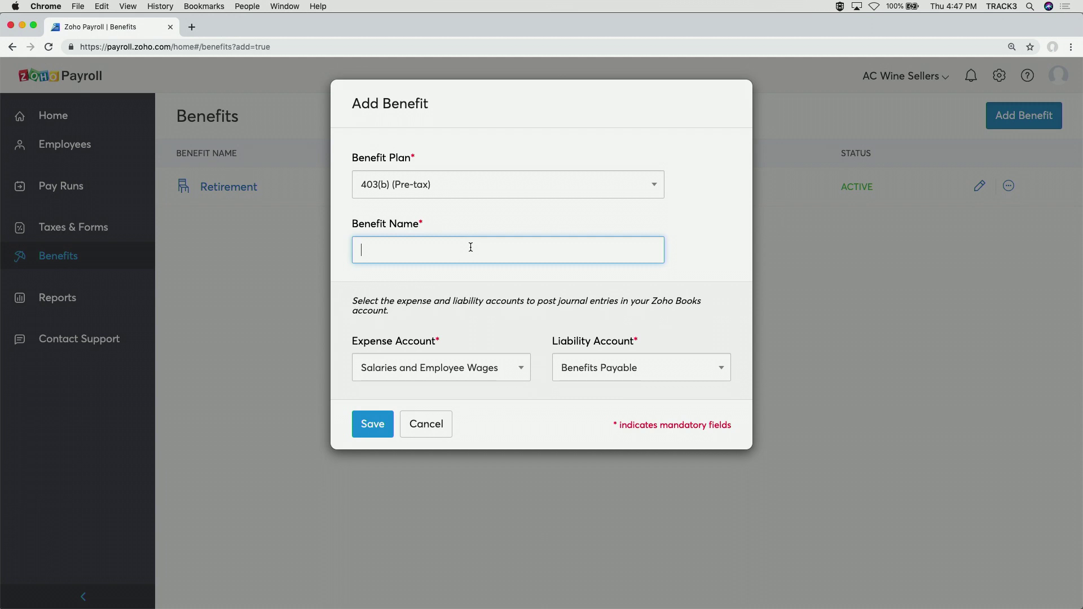
{"action": "left_click", "coordinate": [472, 193]}
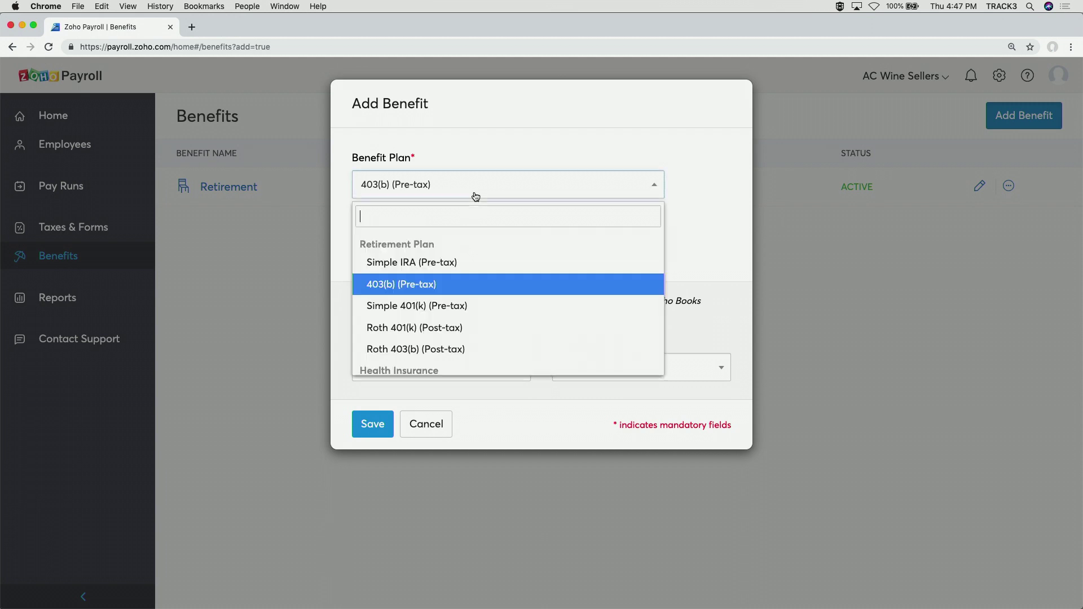
{"action": "left_click", "coordinate": [474, 266]}
{"action": "left_click", "coordinate": [424, 250]}
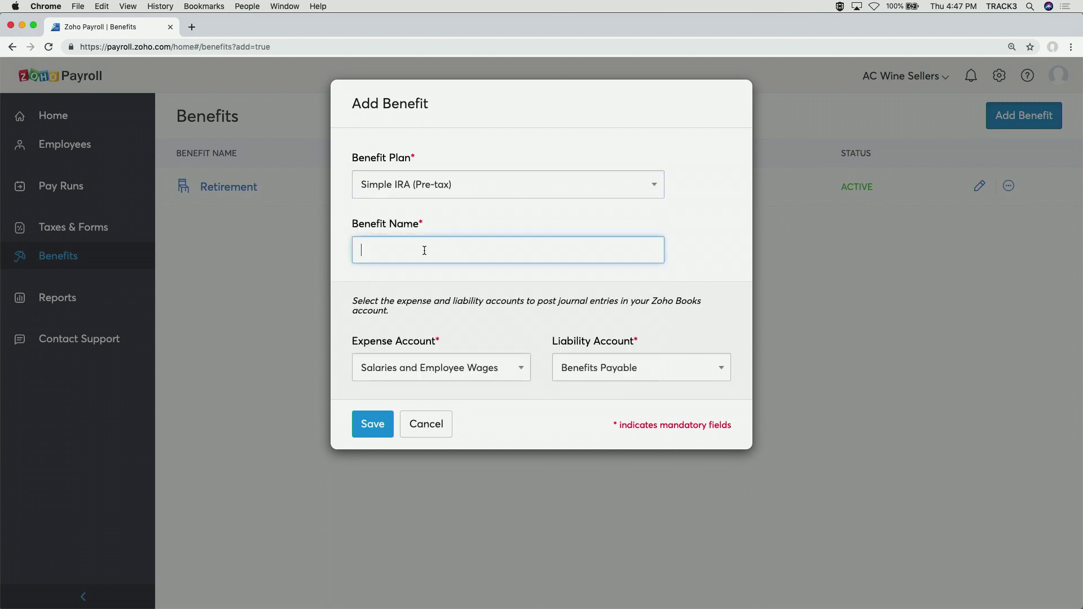
{"action": "type", "text": "Retirement IRA"}
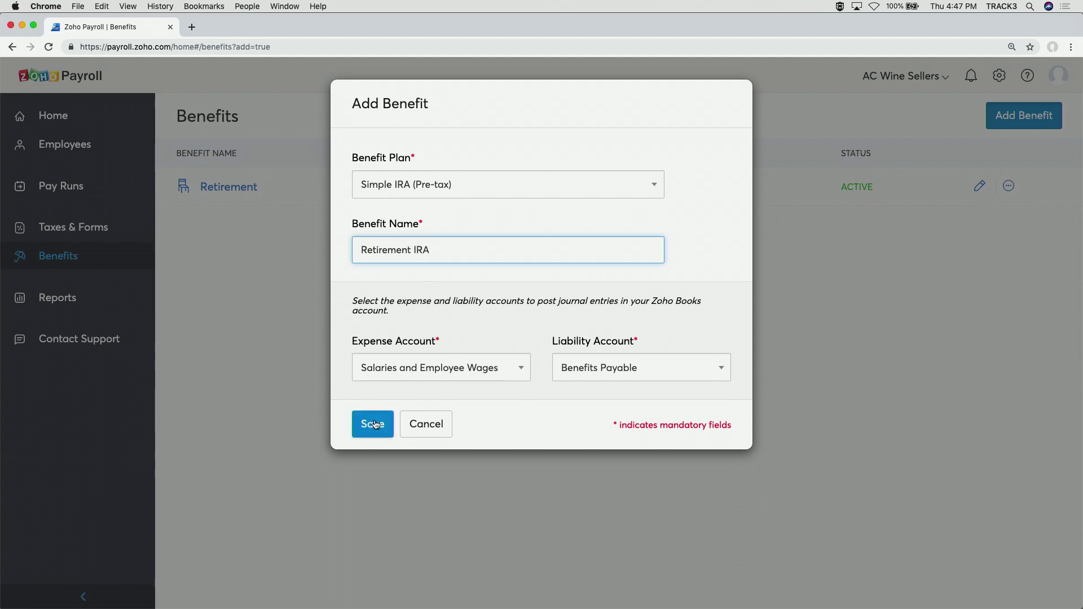
{"action": "left_click", "coordinate": [373, 424]}
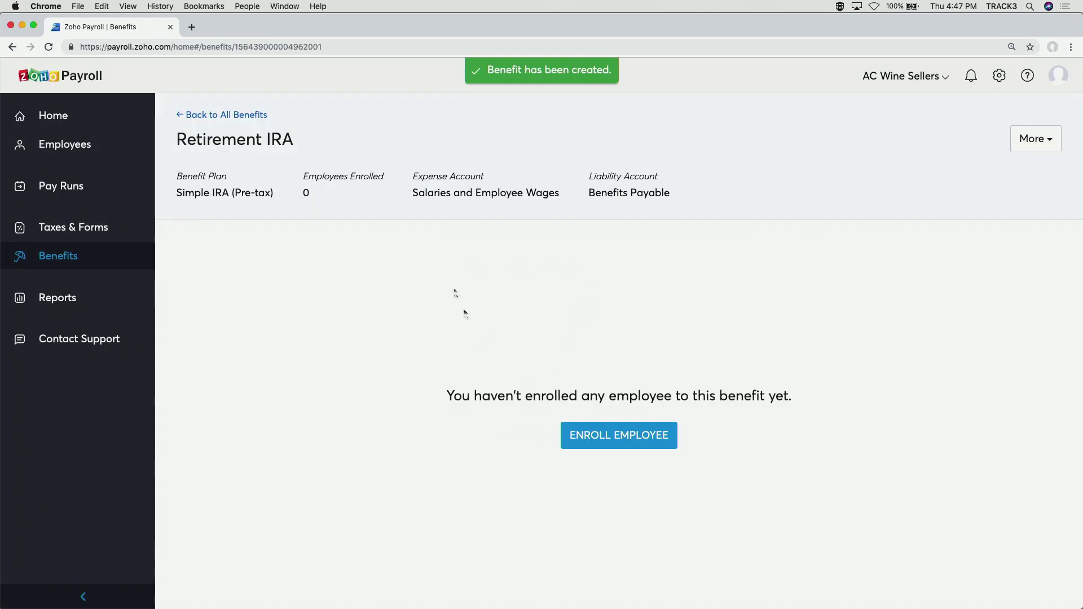
Step: Check the benefit's extra actions and begin enrolling the only available employee
{"action": "left_click", "coordinate": [1030, 146]}
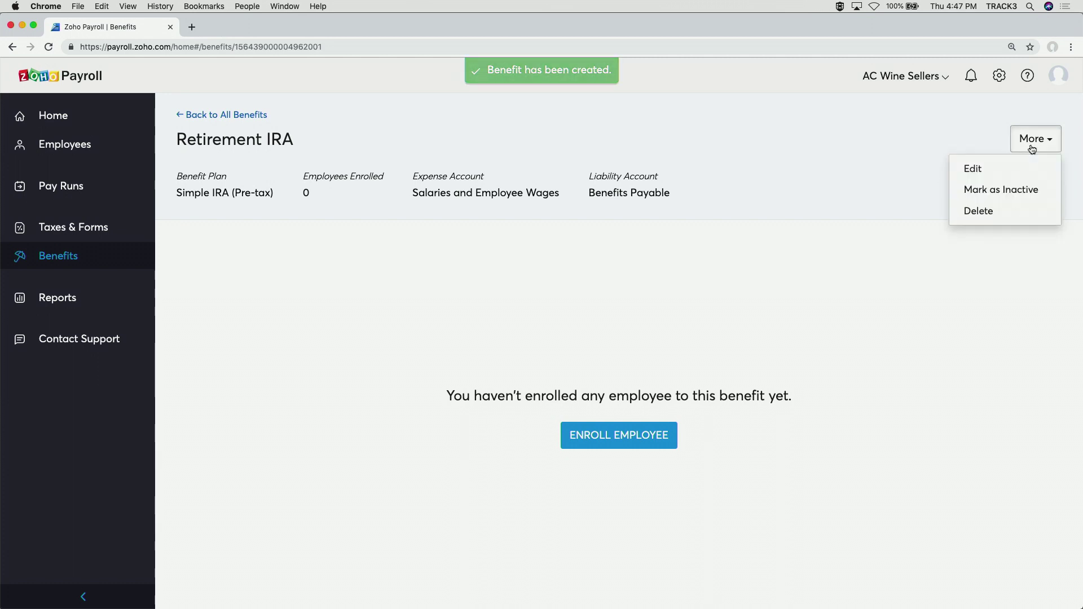
{"action": "left_click", "coordinate": [862, 222]}
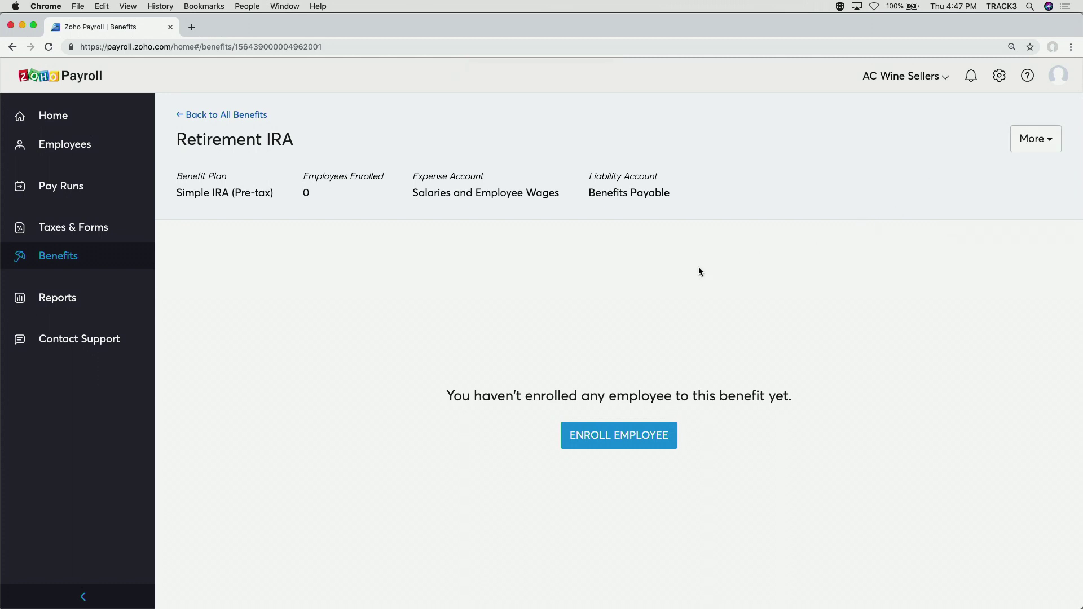
{"action": "left_click", "coordinate": [648, 428]}
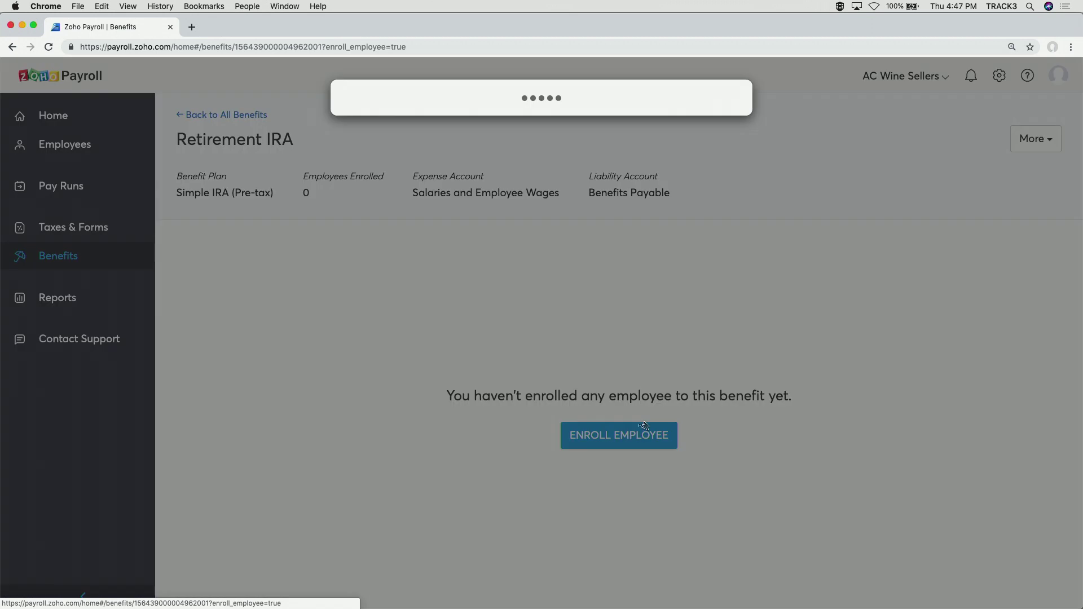
{"action": "left_click", "coordinate": [468, 192]}
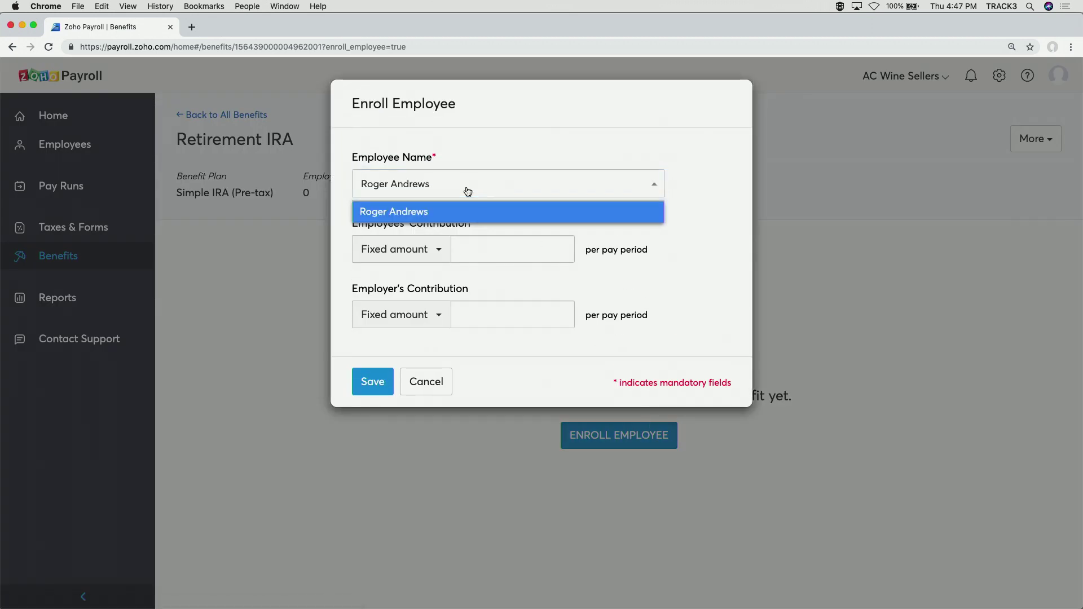
{"action": "left_click", "coordinate": [468, 192]}
Step: Try a % of gross pay employee contribution, then cancel the enrollment and return to all benefits
{"action": "left_click", "coordinate": [466, 248]}
{"action": "left_click", "coordinate": [414, 255]}
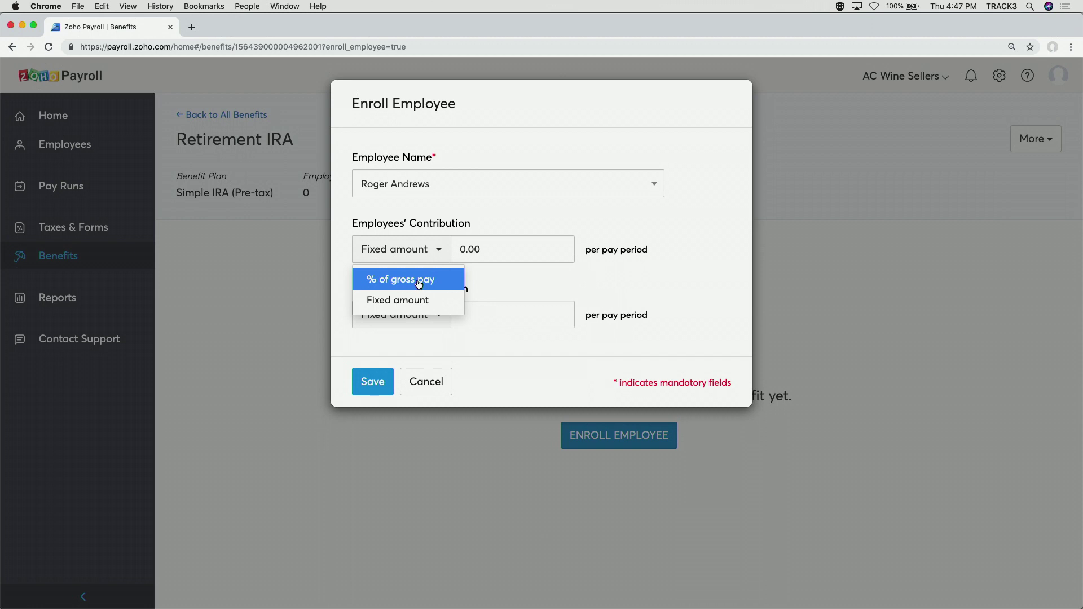
{"action": "left_click", "coordinate": [419, 283]}
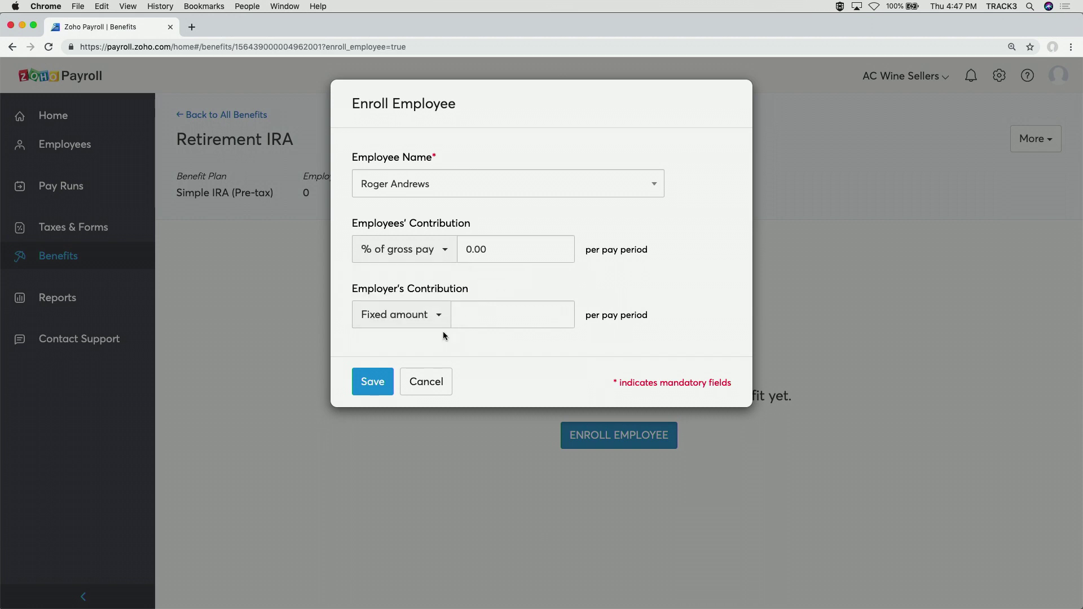
{"action": "left_click", "coordinate": [427, 383]}
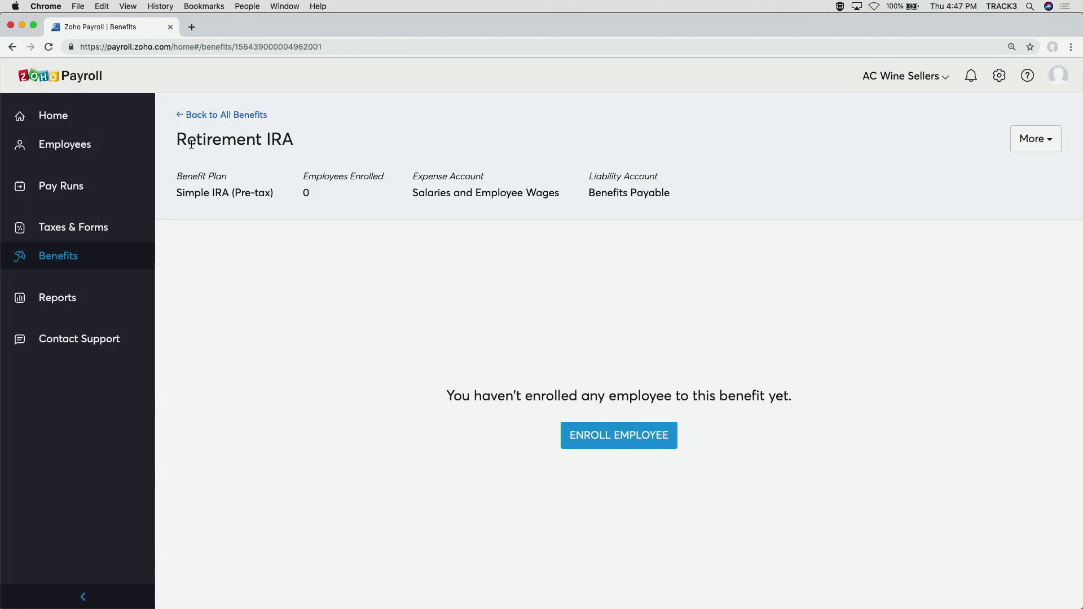
{"action": "left_click", "coordinate": [208, 114]}
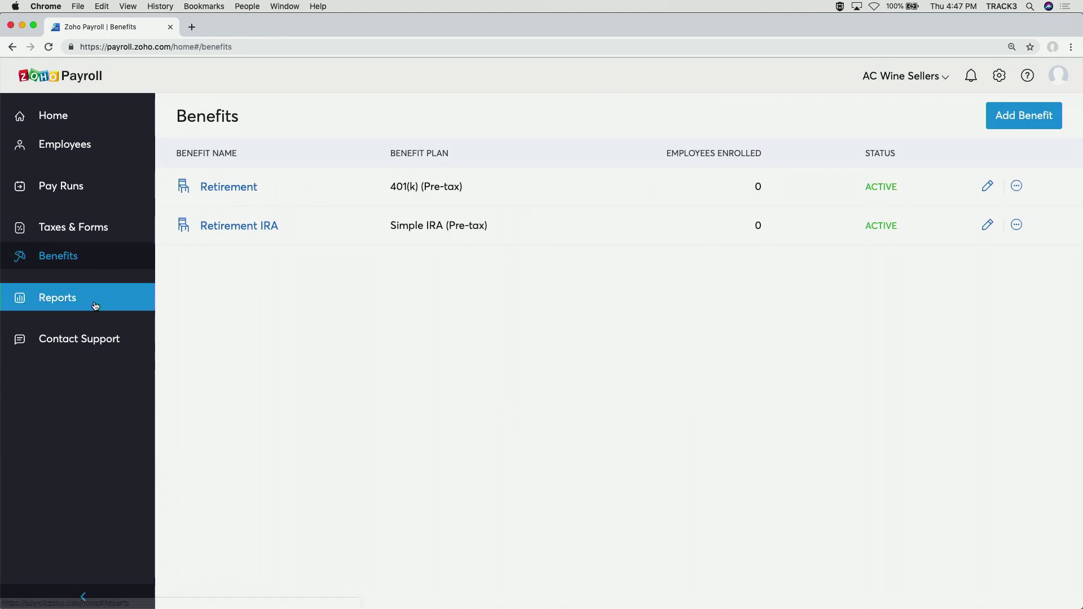
Step: Browse the payroll, Tax Summary and Tax Payment Summary reports, then open the Contact Support form
{"action": "left_click", "coordinate": [95, 305]}
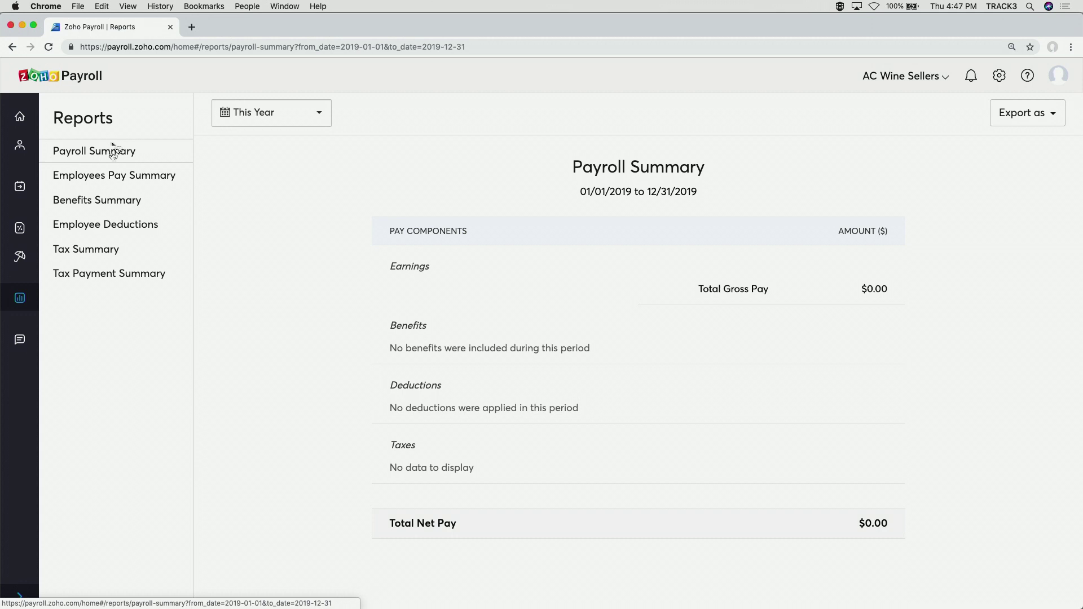
{"action": "left_click", "coordinate": [105, 258]}
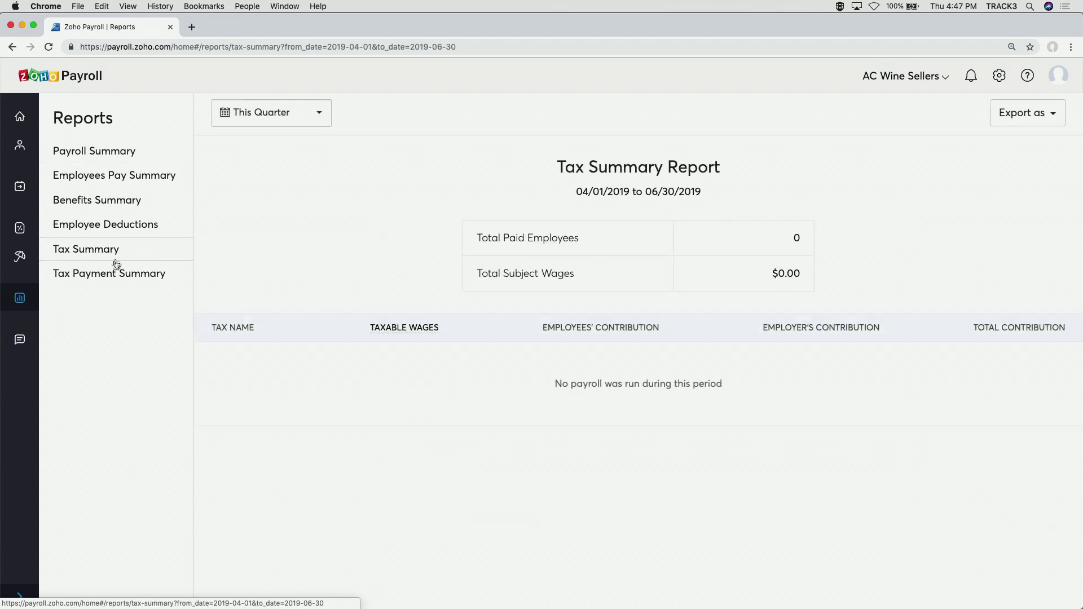
{"action": "left_click", "coordinate": [109, 275]}
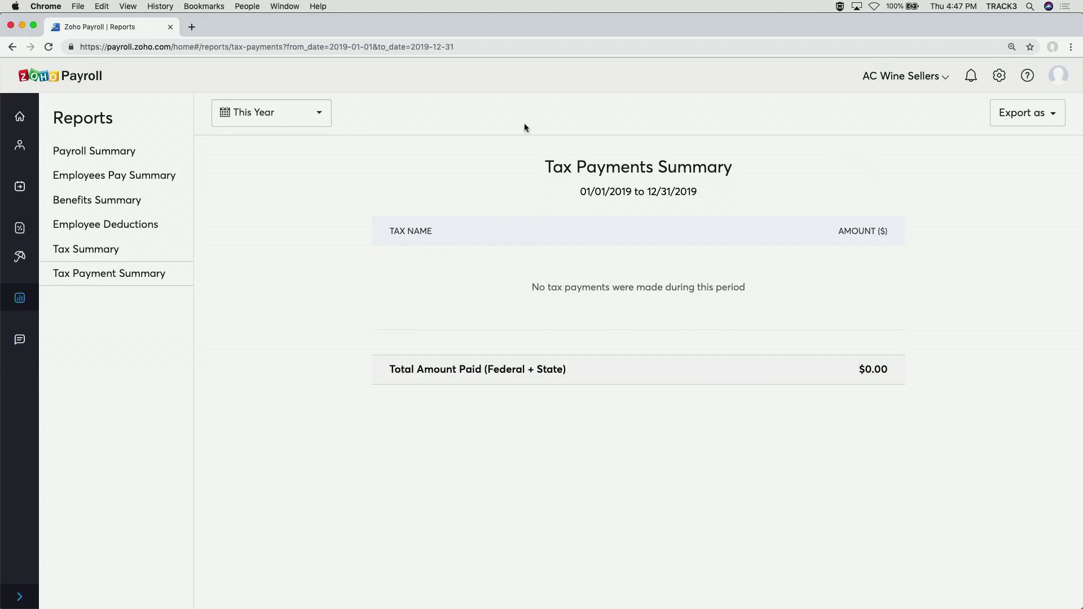
{"action": "left_click", "coordinate": [20, 339]}
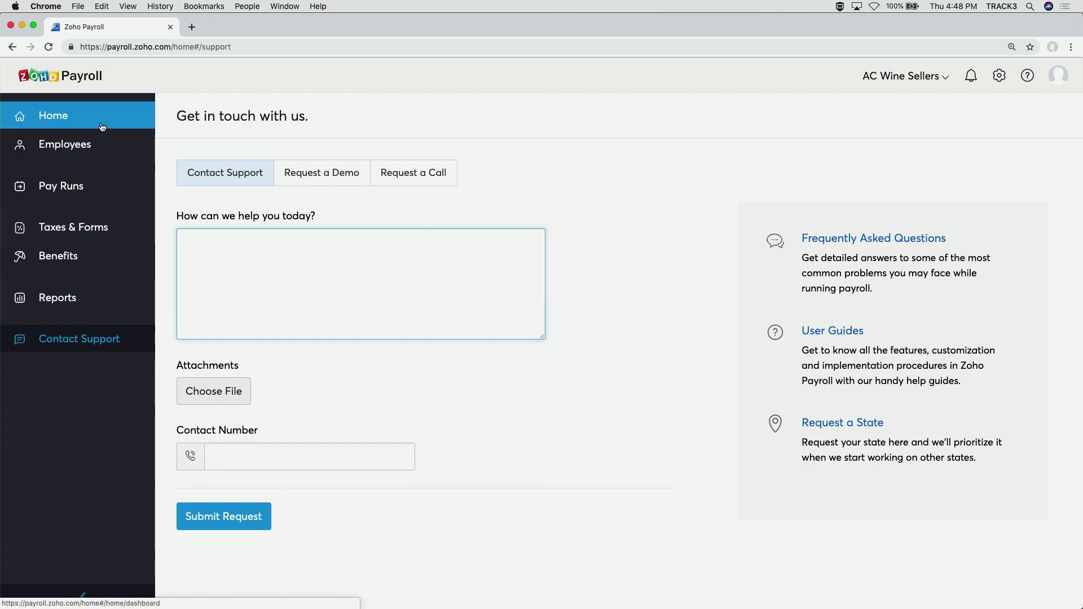
Step: Go back to the Home dashboard and open the Settings panel via the gear icon
{"action": "left_click", "coordinate": [45, 115]}
{"action": "left_click", "coordinate": [999, 77]}
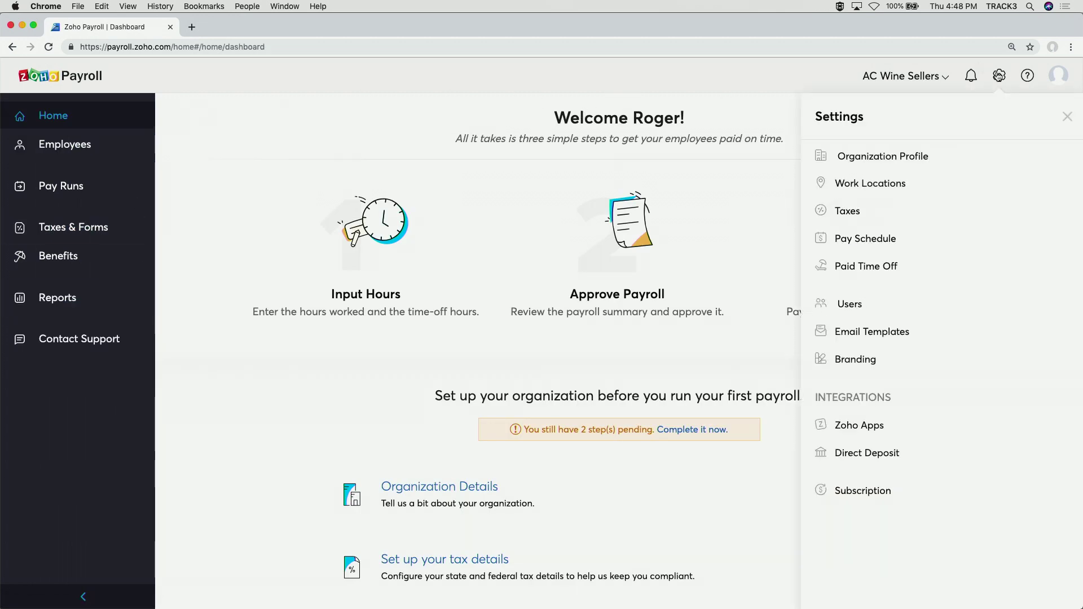